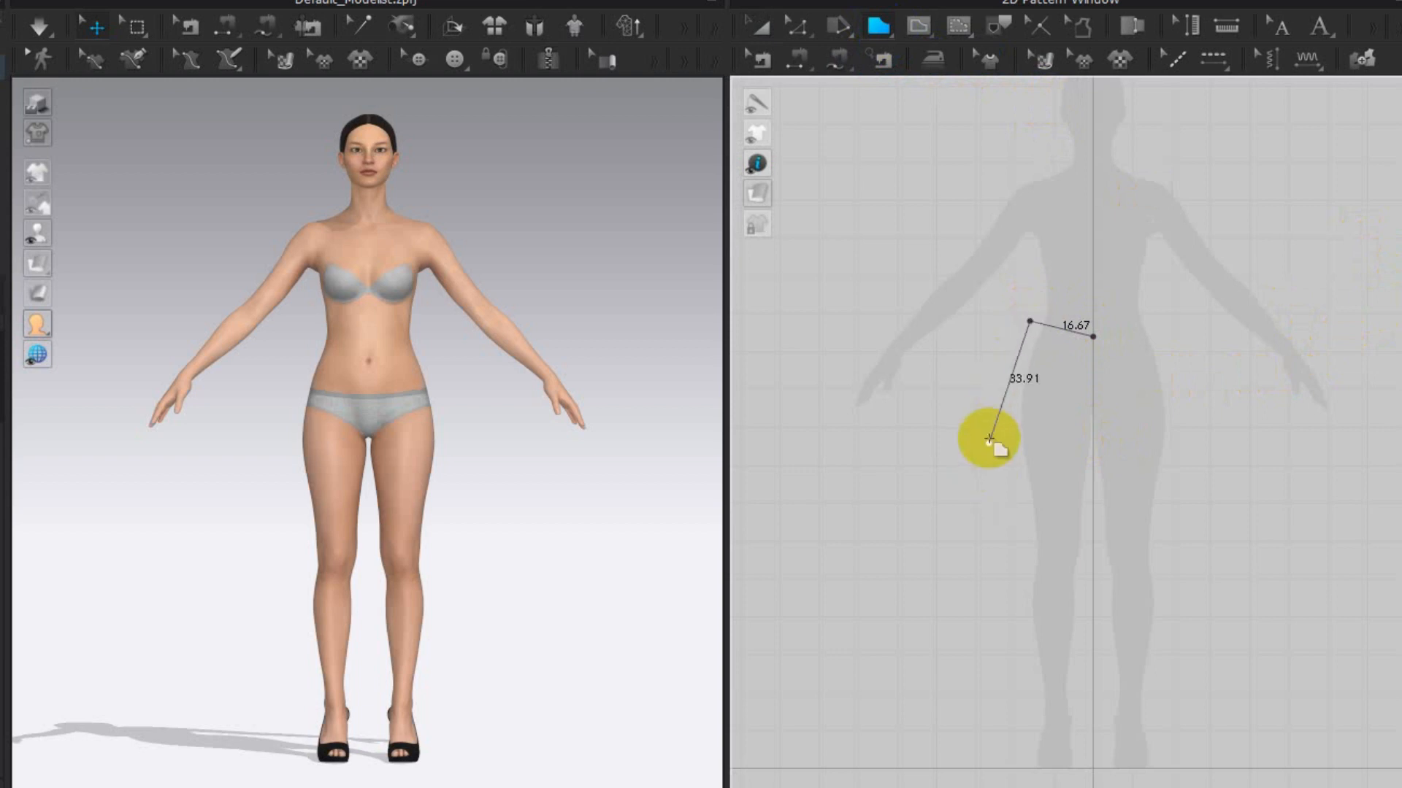
Draw a half skirt panel along the centre line from waist to ankle and curve its outer side seam over the hip
click(1093, 721)
click(1093, 336)
drag(802, 26, 832, 114)
drag(1093, 337, 1091, 332)
drag(1025, 424, 1010, 424)
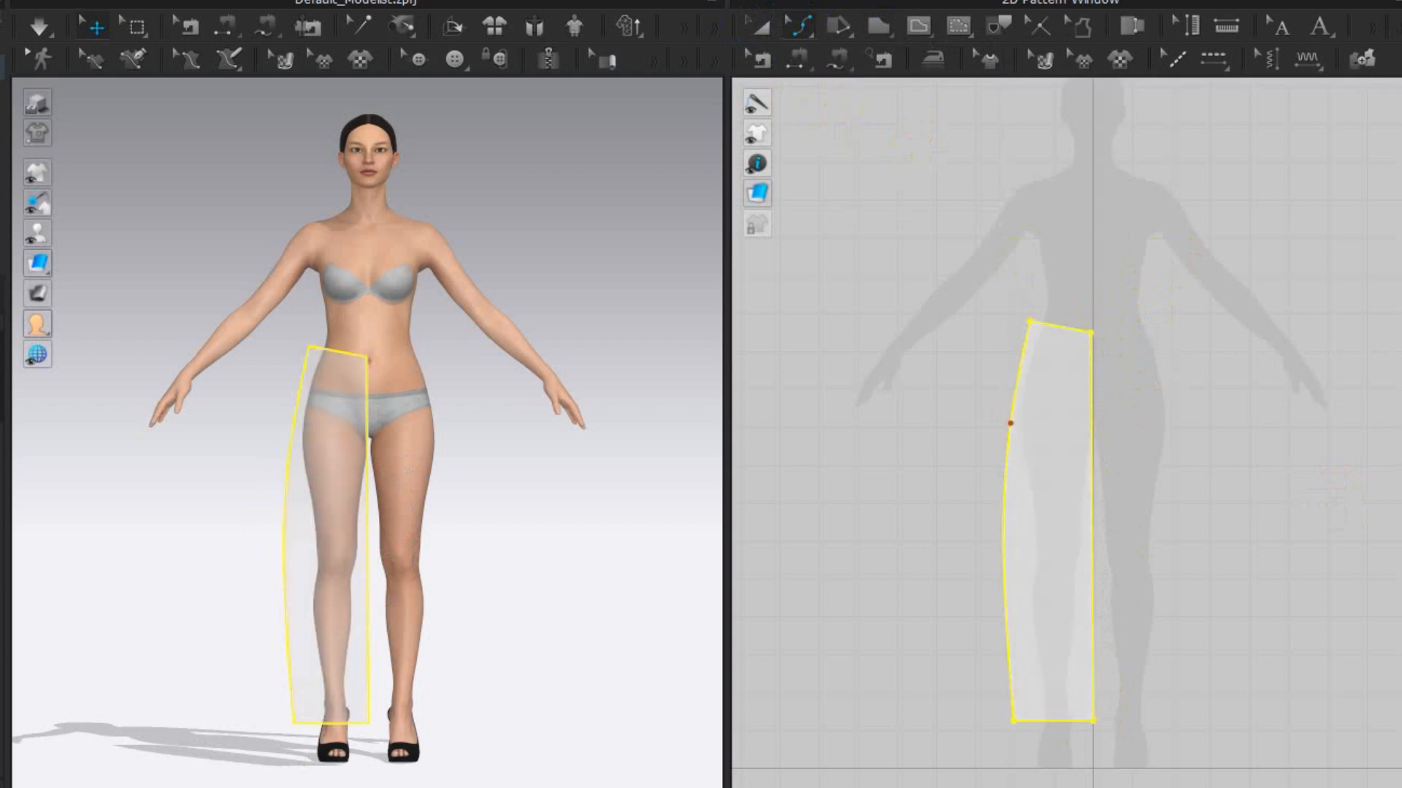
drag(1010, 423, 1013, 368)
drag(995, 477, 1008, 480)
click(1017, 373)
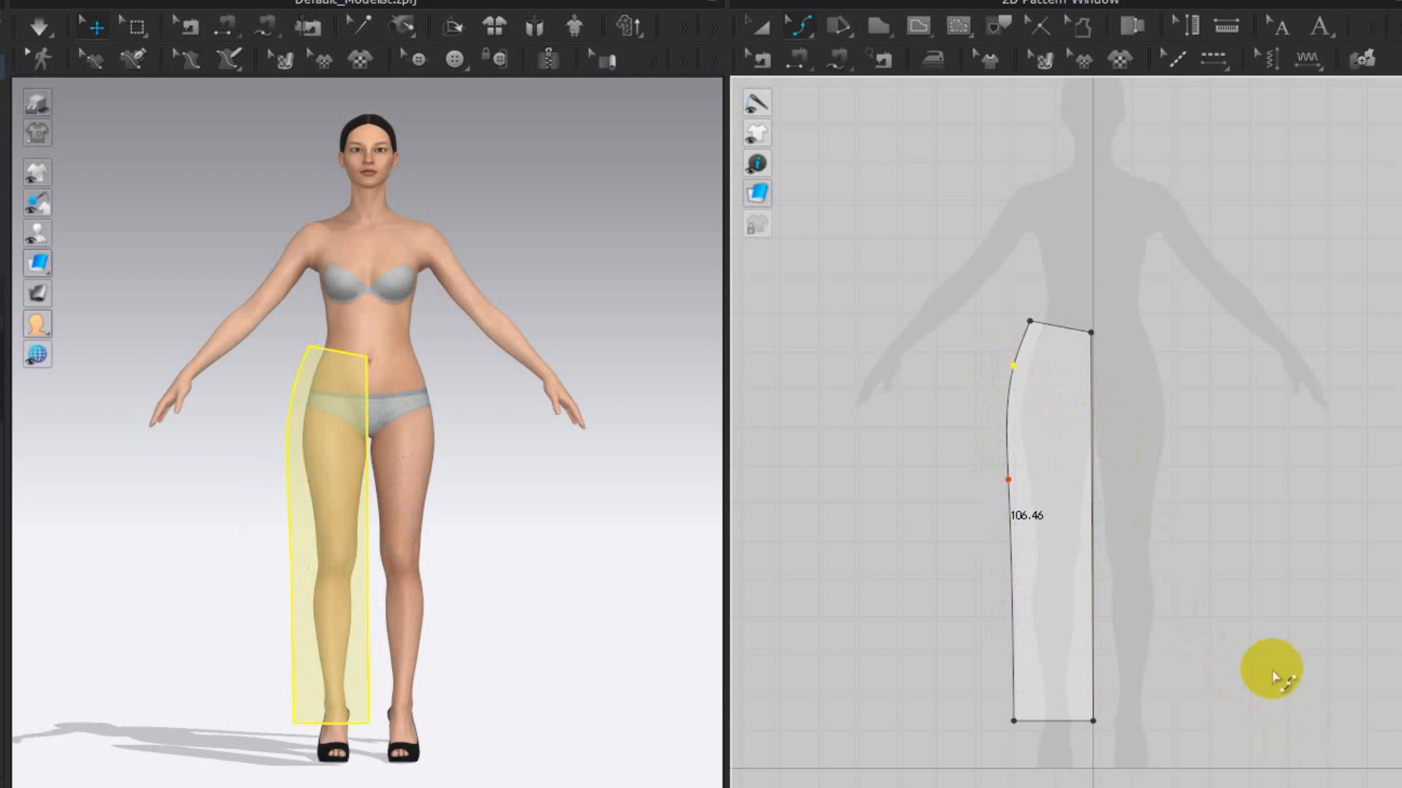
Curve the half skirt panel's waistline slightly downward and move its upper side-seam points a little outward
scroll(1088, 342, up, 5)
drag(1003, 333, 1000, 333)
click(918, 312)
drag(905, 312, 906, 312)
drag(1104, 346, 1108, 346)
scroll(1095, 387, up, 2)
scroll(1095, 424, down, 5)
middle_drag(1212, 679, 1186, 419)
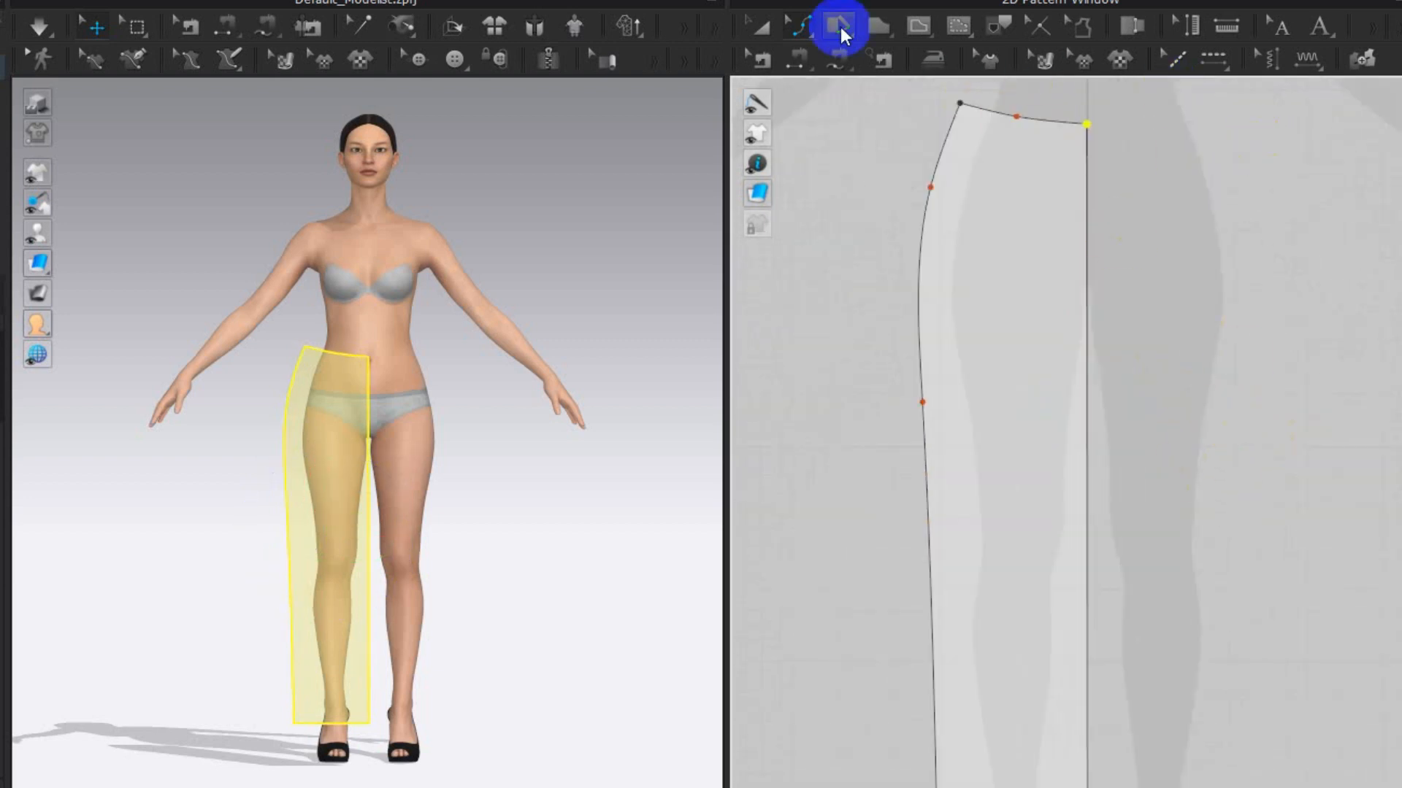
Unfold the half skirt panel along its straight centre edge to make the full back panel
click(761, 35)
click(840, 82)
right_click(1084, 270)
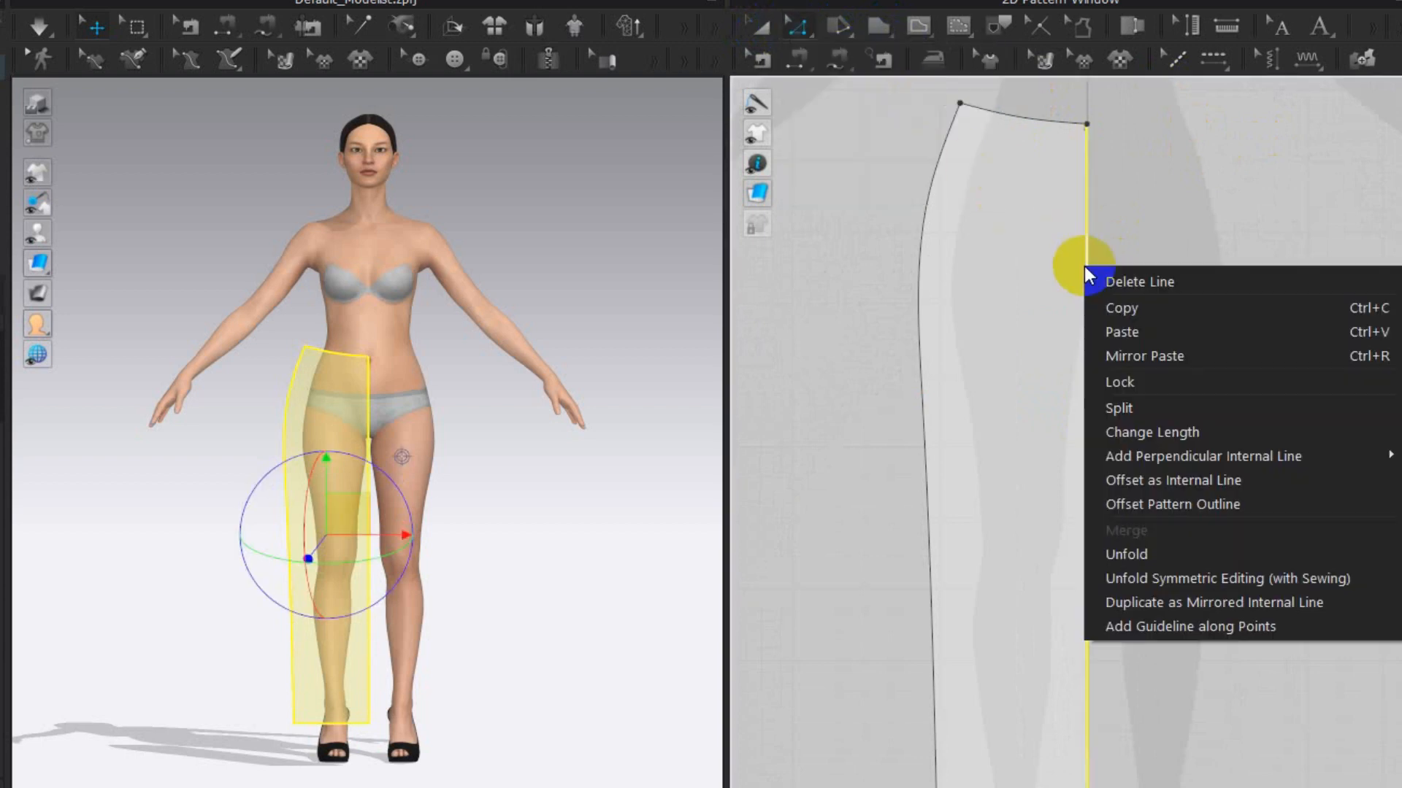
click(1168, 554)
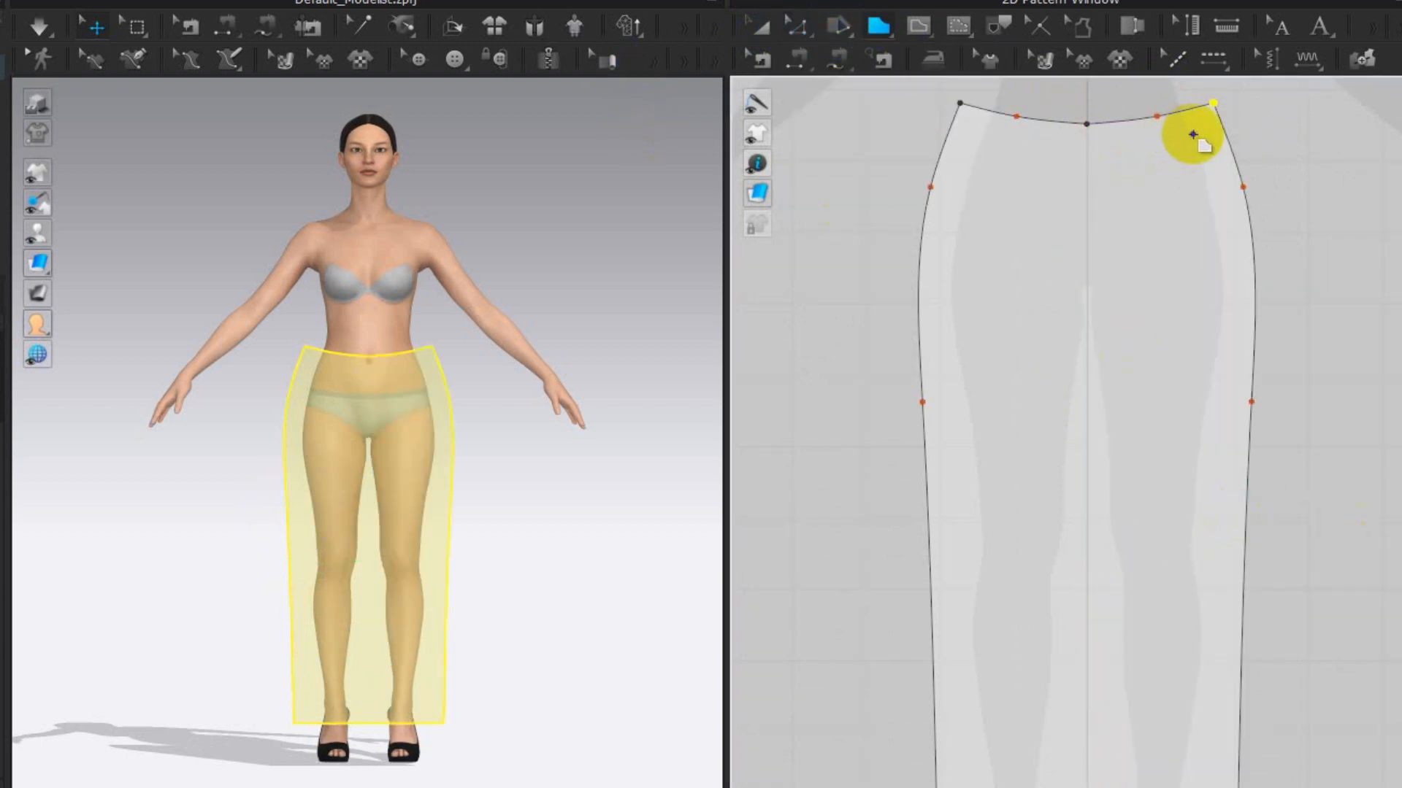
Trace a wrap front panel over the back panel, with a diagonal inner edge and a short slanted edge at the opposite hip
middle_drag(986, 582, 949, 368)
click(899, 644)
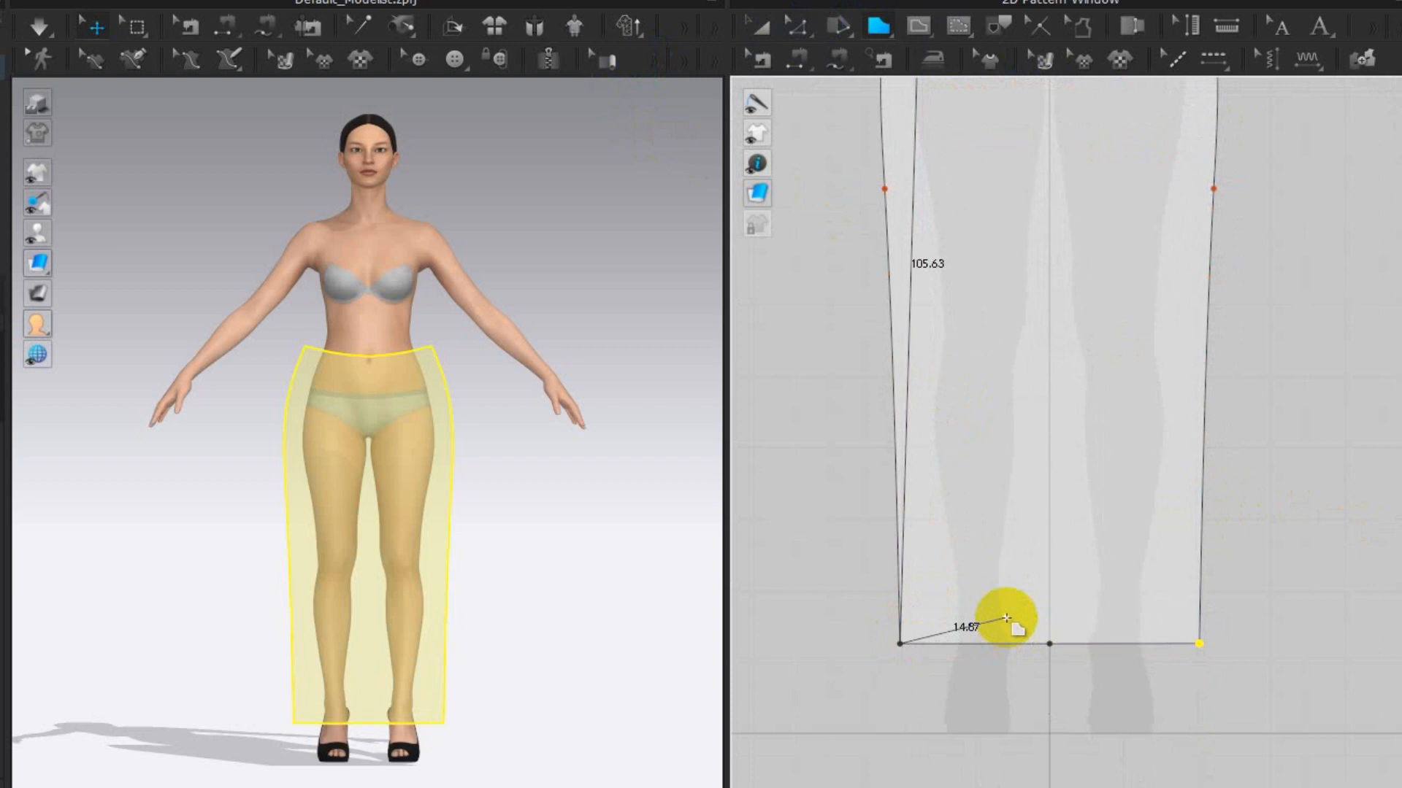
scroll(1128, 219, down, 3)
middle_drag(1124, 155, 1114, 369)
click(1141, 348)
click(1132, 317)
Curve the wrap front panel's outer side seam and waist edge to follow the back panel's outline
click(799, 27)
scroll(1081, 259, up, 3)
click(795, 325)
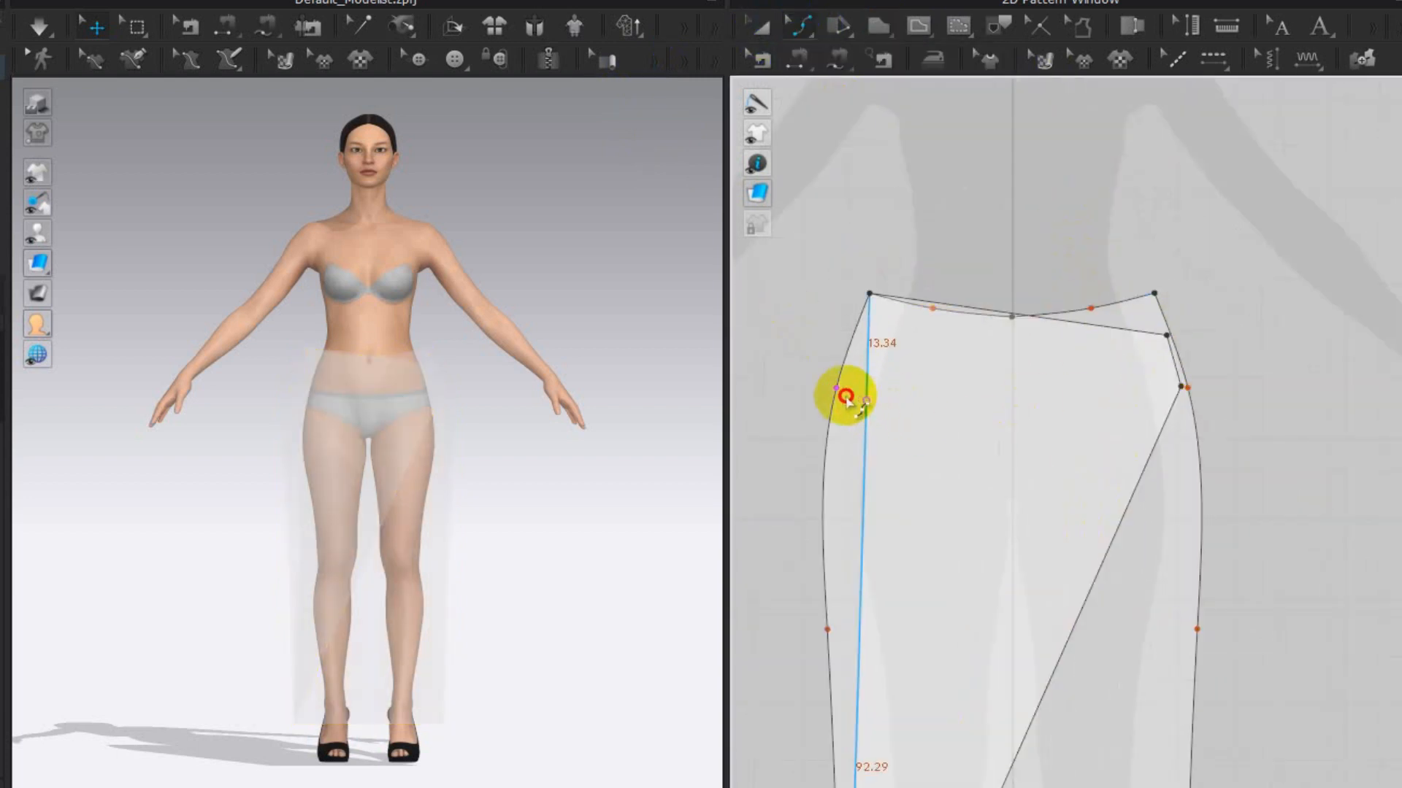
drag(867, 399, 837, 389)
drag(797, 631, 827, 630)
drag(1181, 386, 1187, 388)
drag(1166, 335, 1171, 333)
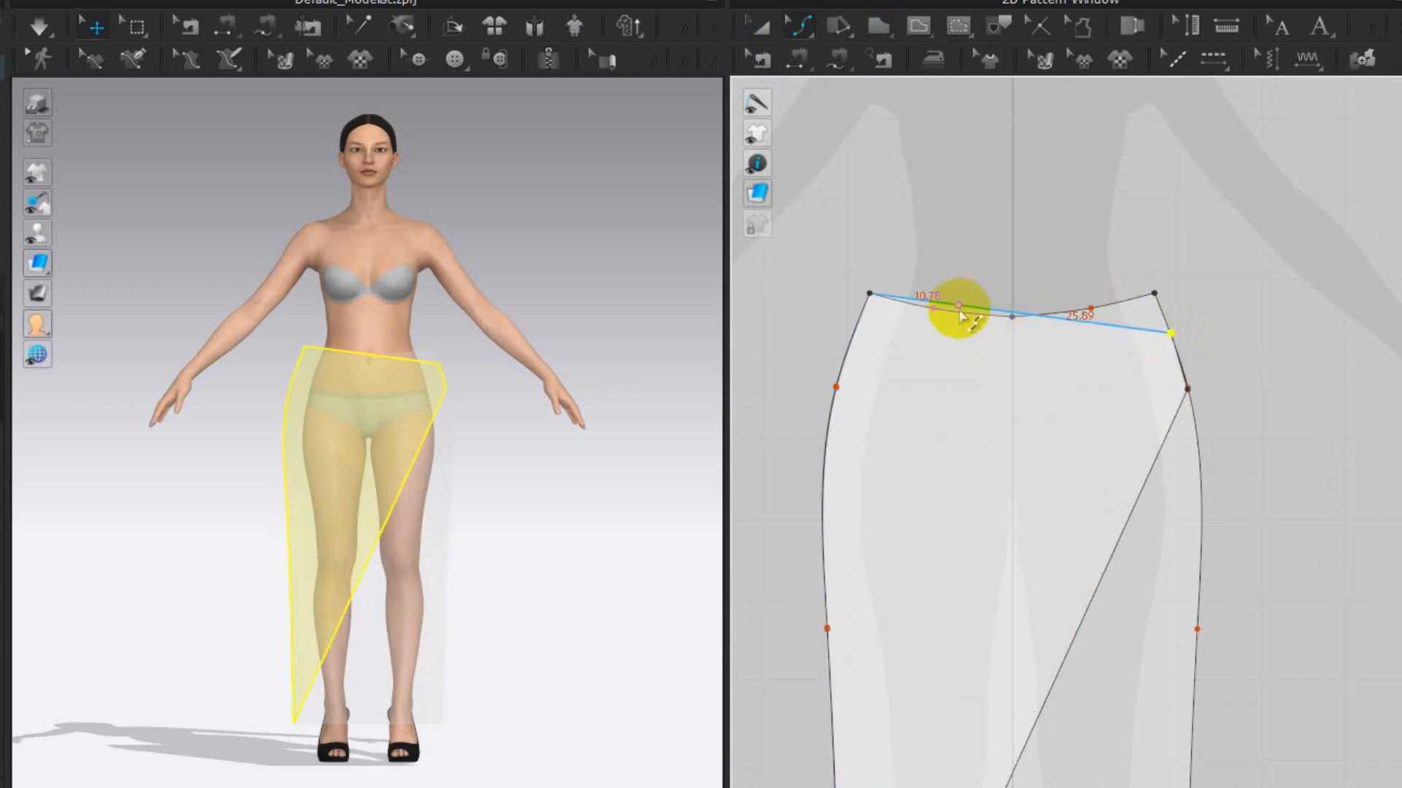
drag(943, 312, 944, 314)
Paste a mirrored linked copy of the wrap front panel and position it over the back panel
scroll(1273, 332, down, 3)
click(760, 29)
right_click(1030, 249)
click(1184, 504)
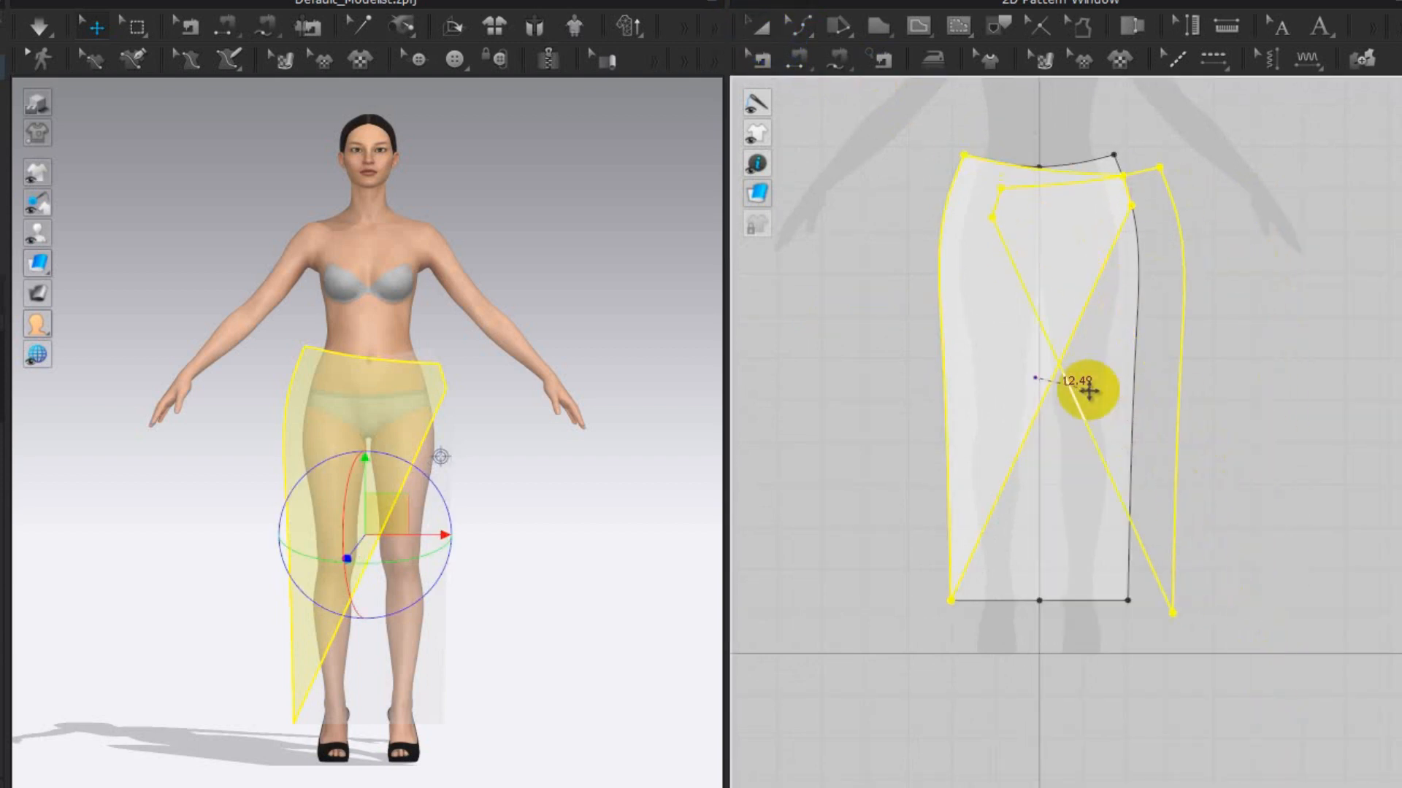
click(1049, 375)
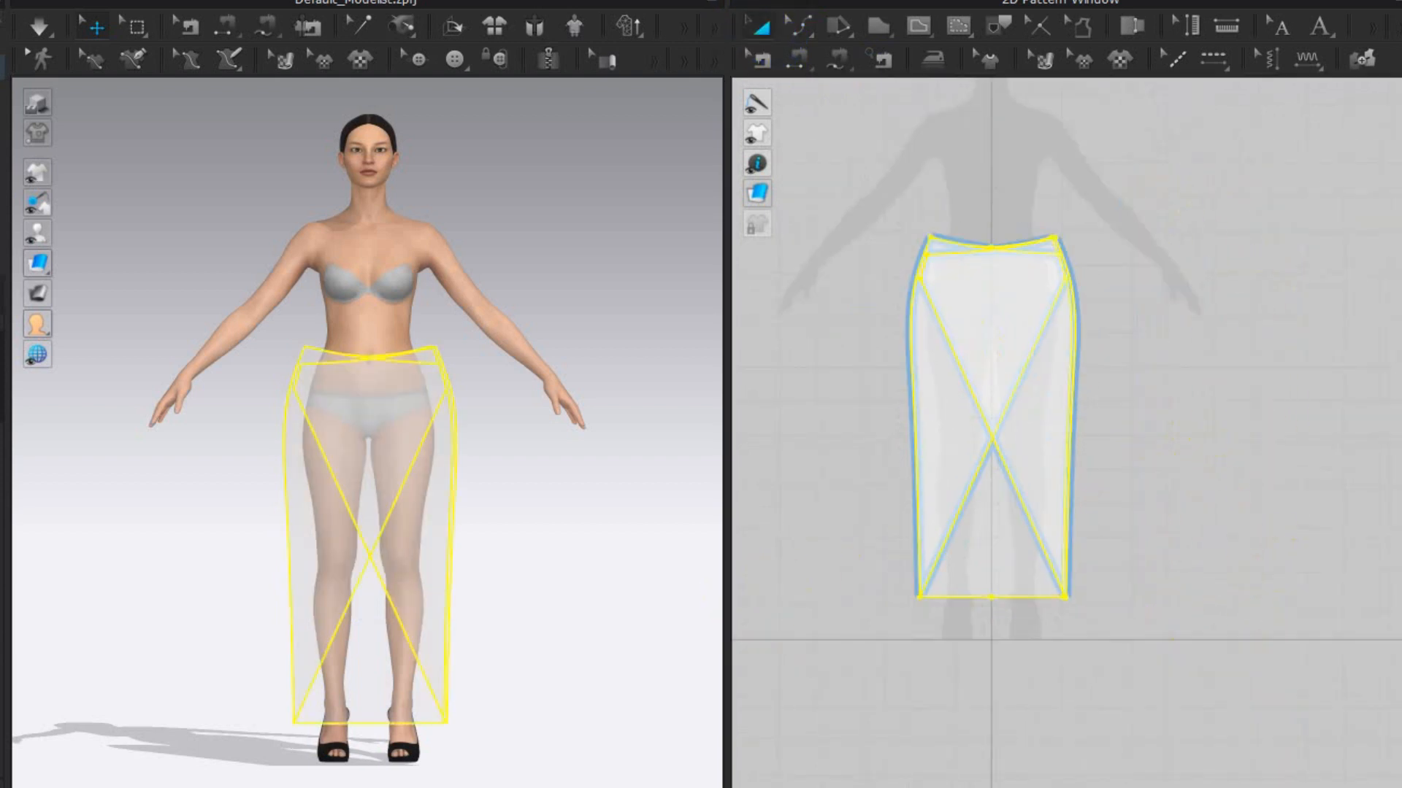
Place the back skirt panel behind the avatar's legs using the arrangement points
click(365, 684)
right_drag(569, 560, 321, 559)
mouse_move(37, 233)
click(100, 233)
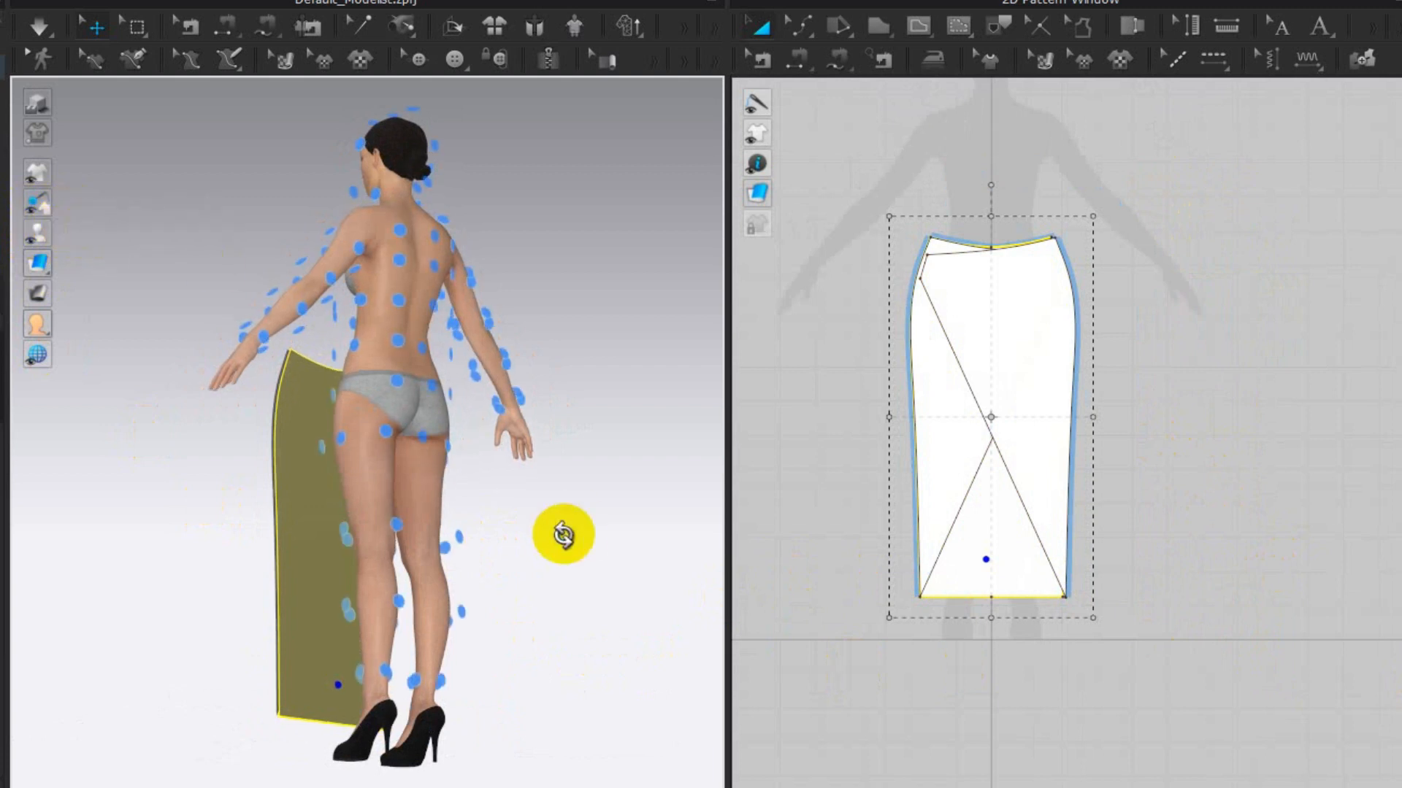
key(8)
click(396, 441)
right_drag(633, 610, 454, 532)
Position the wrap front panel in front of the avatar's legs in the 3D view
click(361, 485)
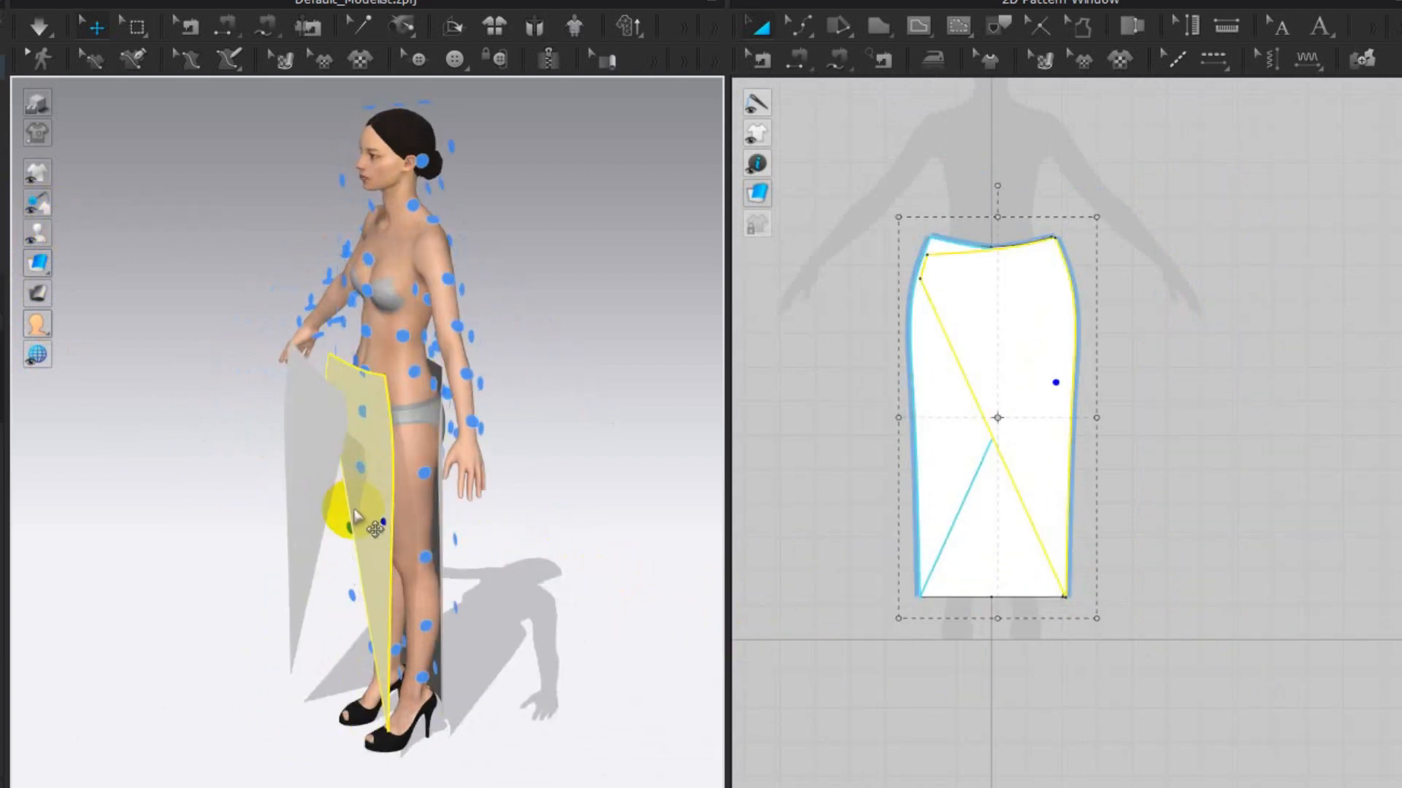
right_drag(410, 618, 520, 592)
drag(456, 478, 470, 488)
Spread the two wrap front panels out to either side of the back panel in the 2D layout
drag(1061, 395, 1102, 403)
drag(947, 398, 842, 397)
drag(1049, 372, 1179, 372)
key(z)
Sew the outer side seams of both wrap front panels to the back panel's side seams with Free Sewing
click(839, 60)
click(1051, 237)
click(1062, 598)
click(825, 246)
click(815, 606)
click(1213, 247)
click(1225, 606)
click(930, 238)
click(920, 598)
Sew the short slanted edge of the right-hand front panel to the upper part of the back panel's adjacent side seam
click(954, 264)
click(960, 289)
click(762, 29)
click(954, 304)
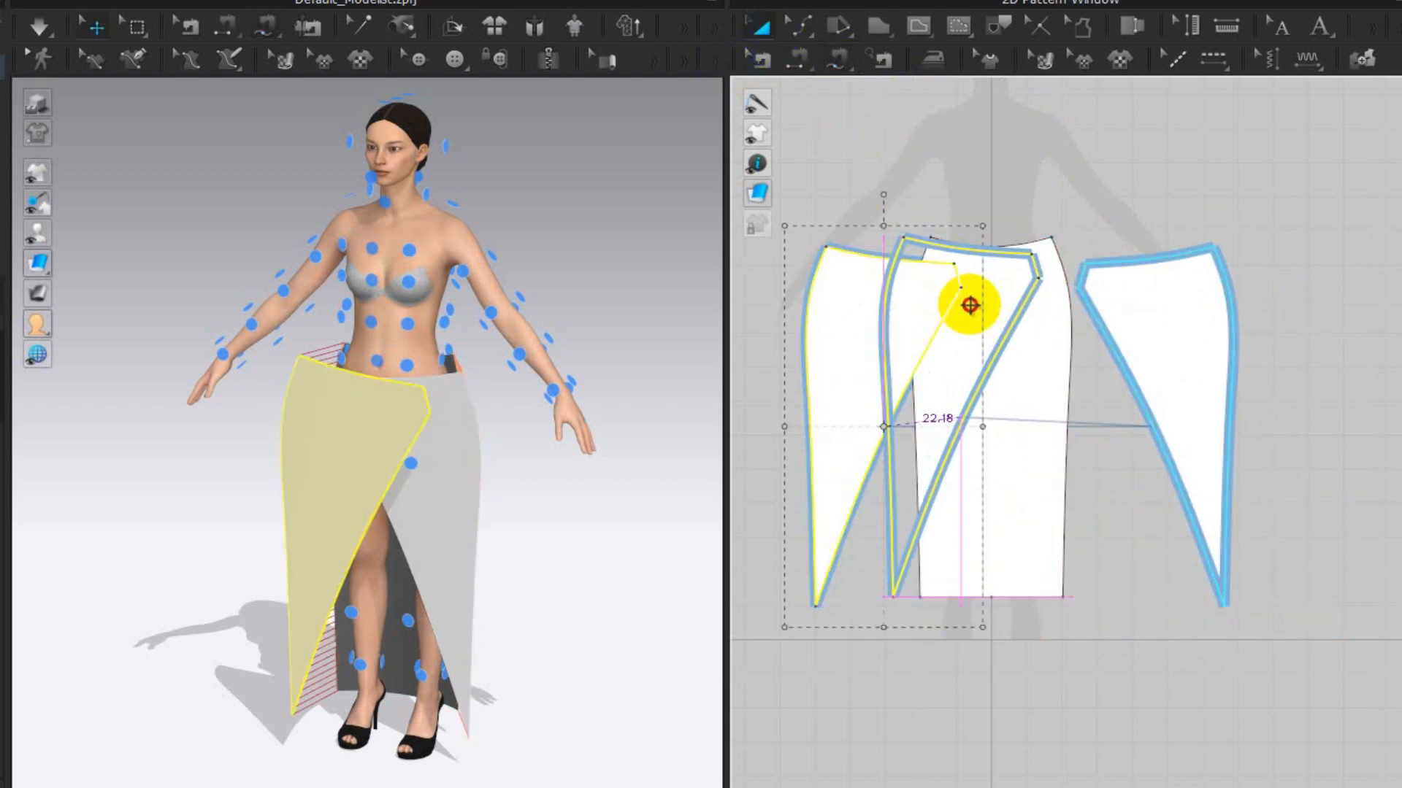
scroll(978, 292, up, 3)
key(z)
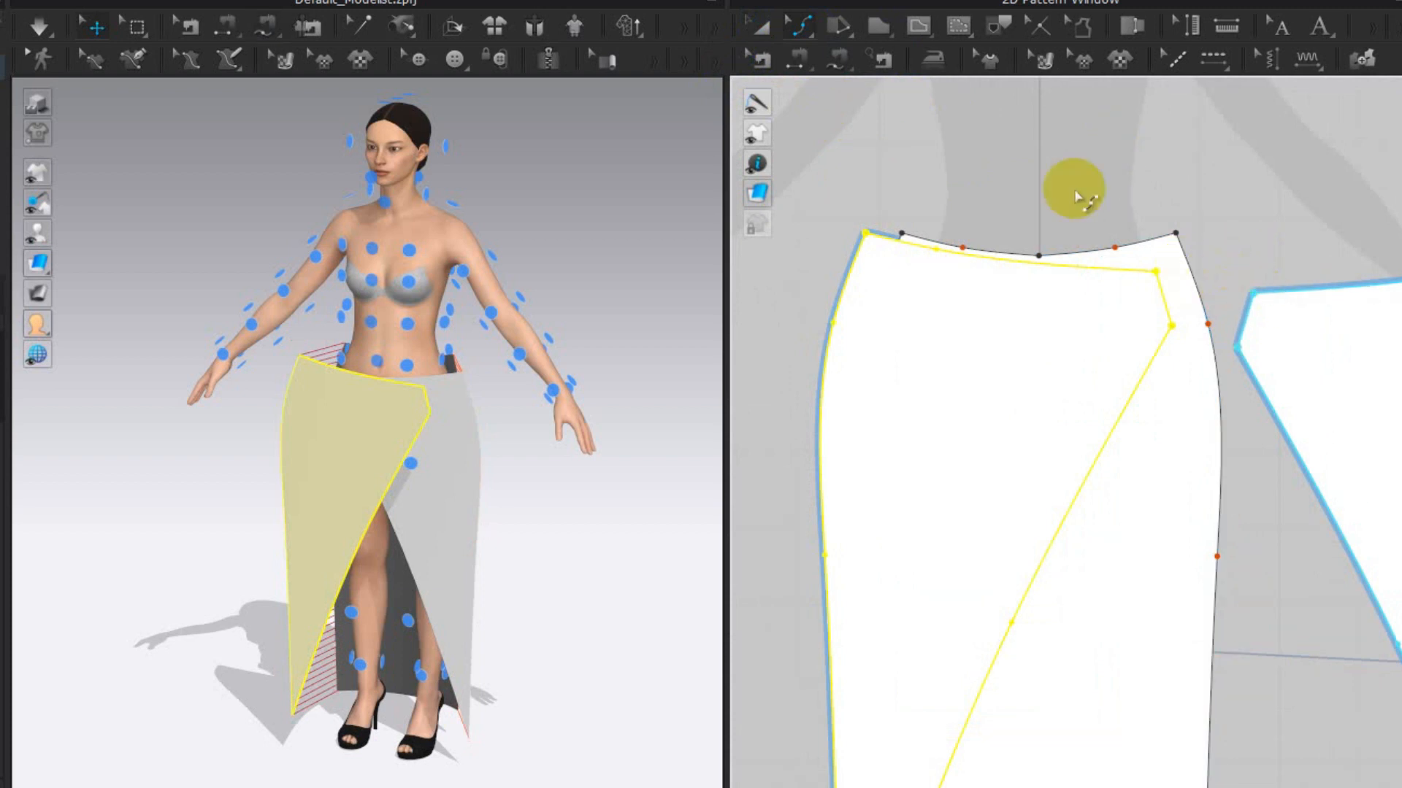
key(m)
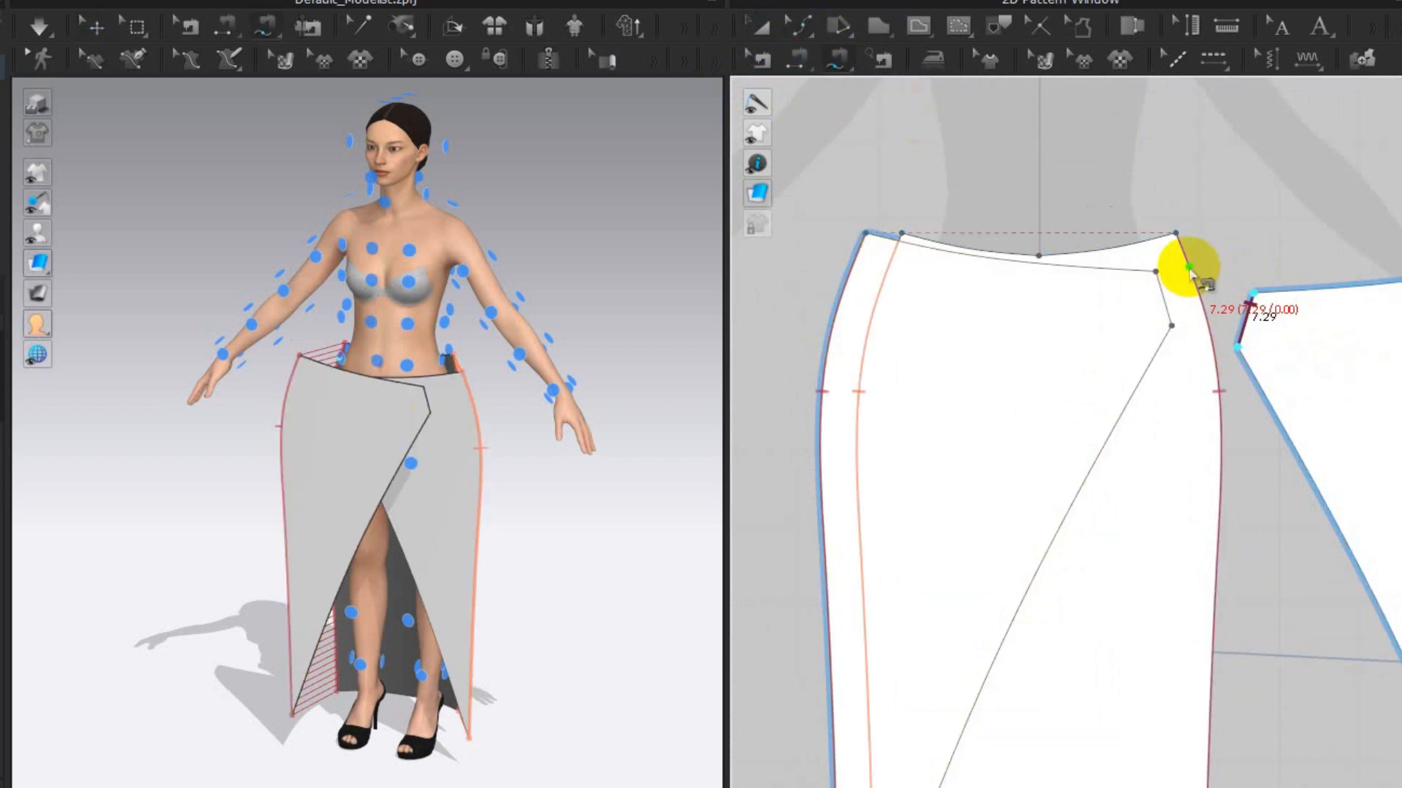
Move the left-hand front panel clear of the back panel and sew its short slanted edge to the back's adjacent side seam
key(a)
drag(1057, 344, 730, 334)
key(m)
click(826, 261)
click(842, 318)
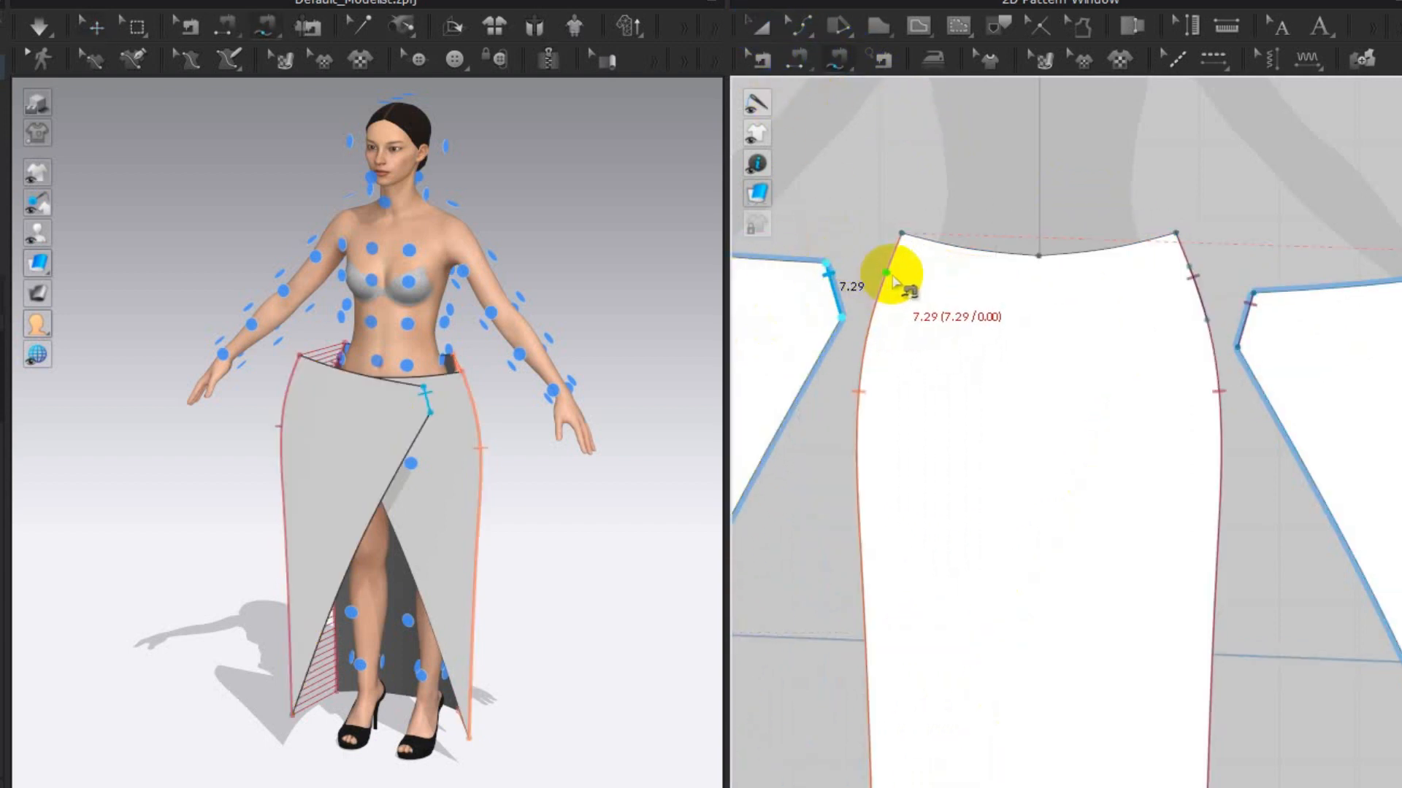
Adjust the 3D positions of the front and back skirt panels around the avatar's legs
right_drag(520, 359, 444, 336)
click(760, 28)
drag(406, 464, 382, 461)
drag(325, 452, 341, 453)
right_drag(520, 487, 405, 497)
drag(429, 472, 447, 471)
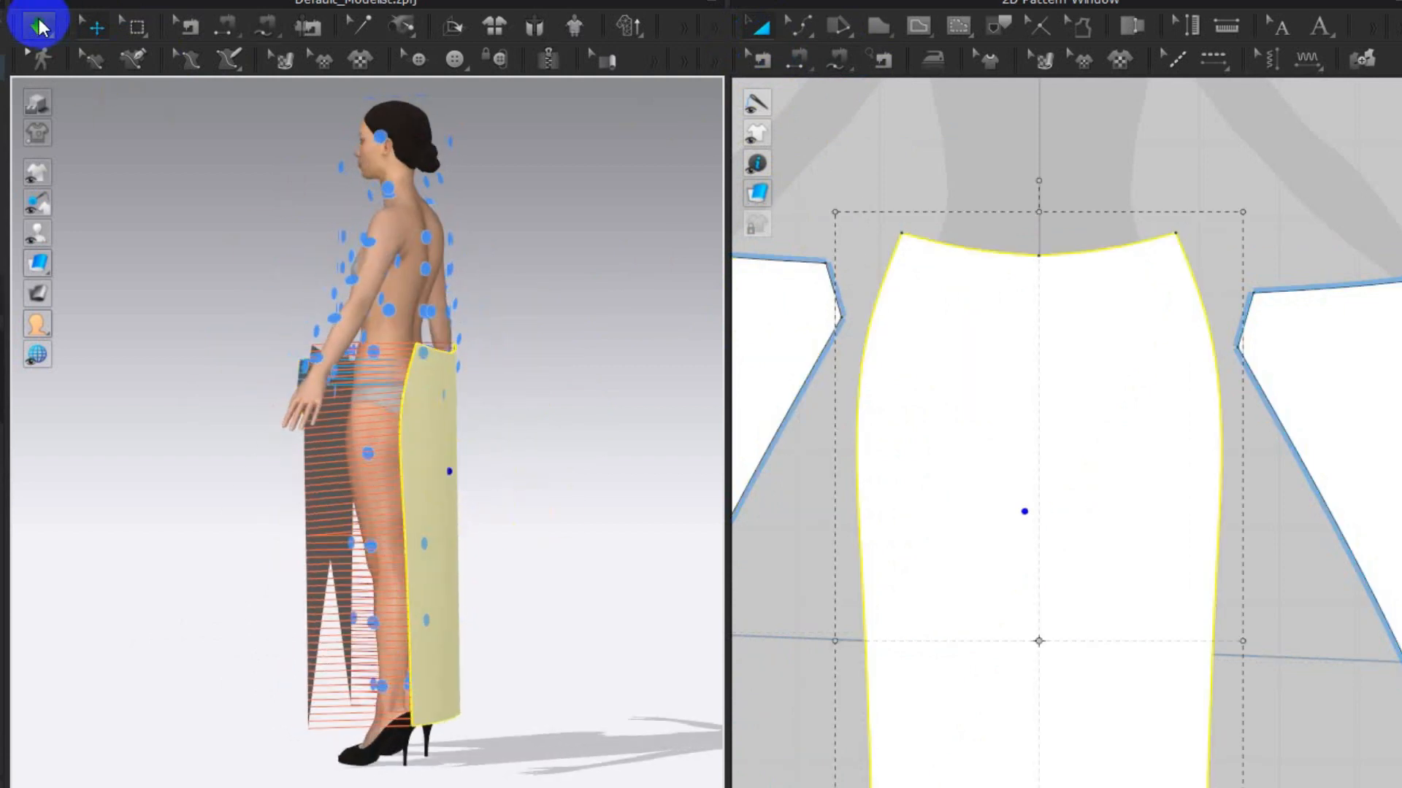
Simulate the skirt and pull the fabric to settle it on the avatar
right_drag(395, 297, 460, 298)
click(37, 30)
right_drag(511, 445, 784, 454)
drag(443, 429, 576, 456)
right_drag(555, 479, 233, 402)
drag(517, 401, 545, 300)
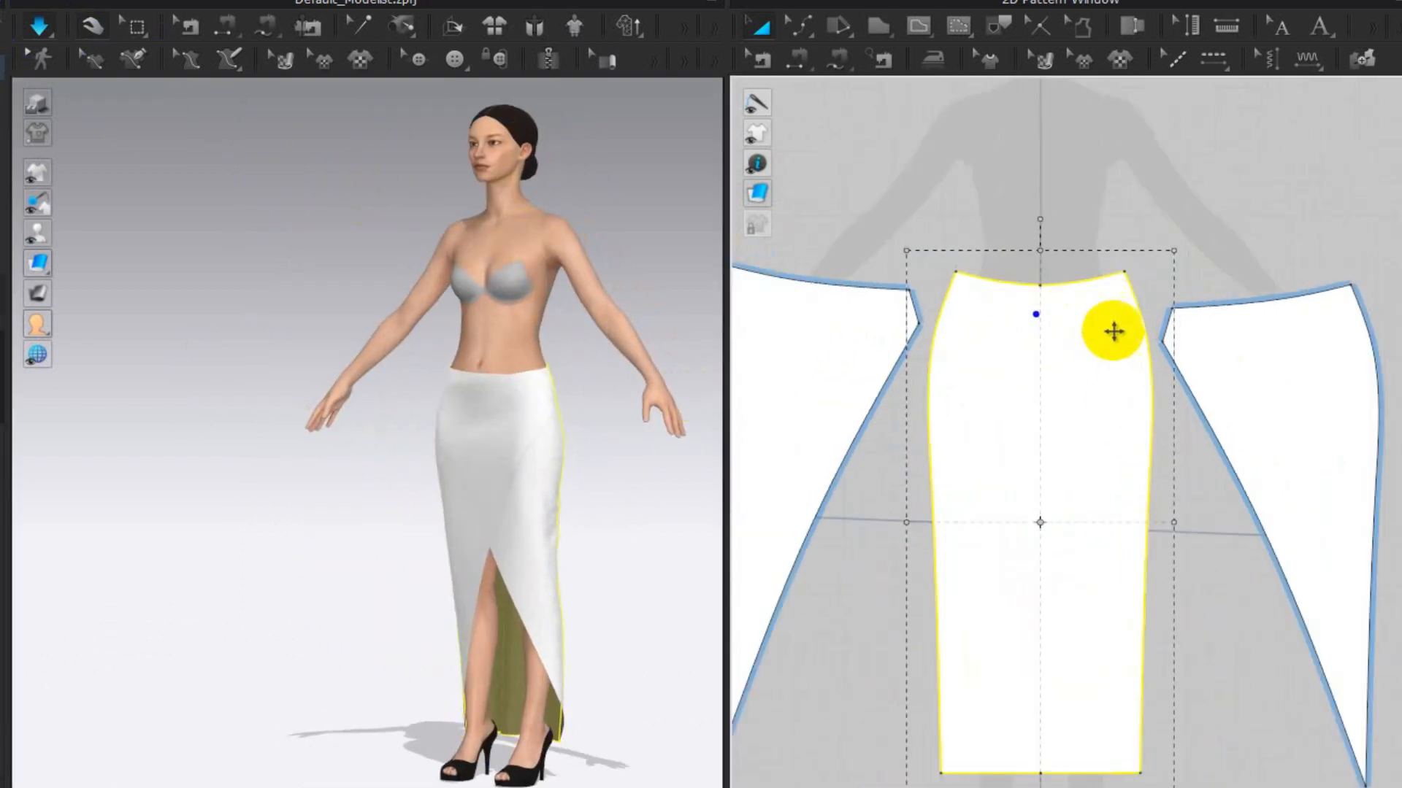
Draw a half front bodice with a narrow shoulder strap, about 15 cm along both the centre and bottom edges
right_drag(1114, 332, 1125, 446)
click(878, 27)
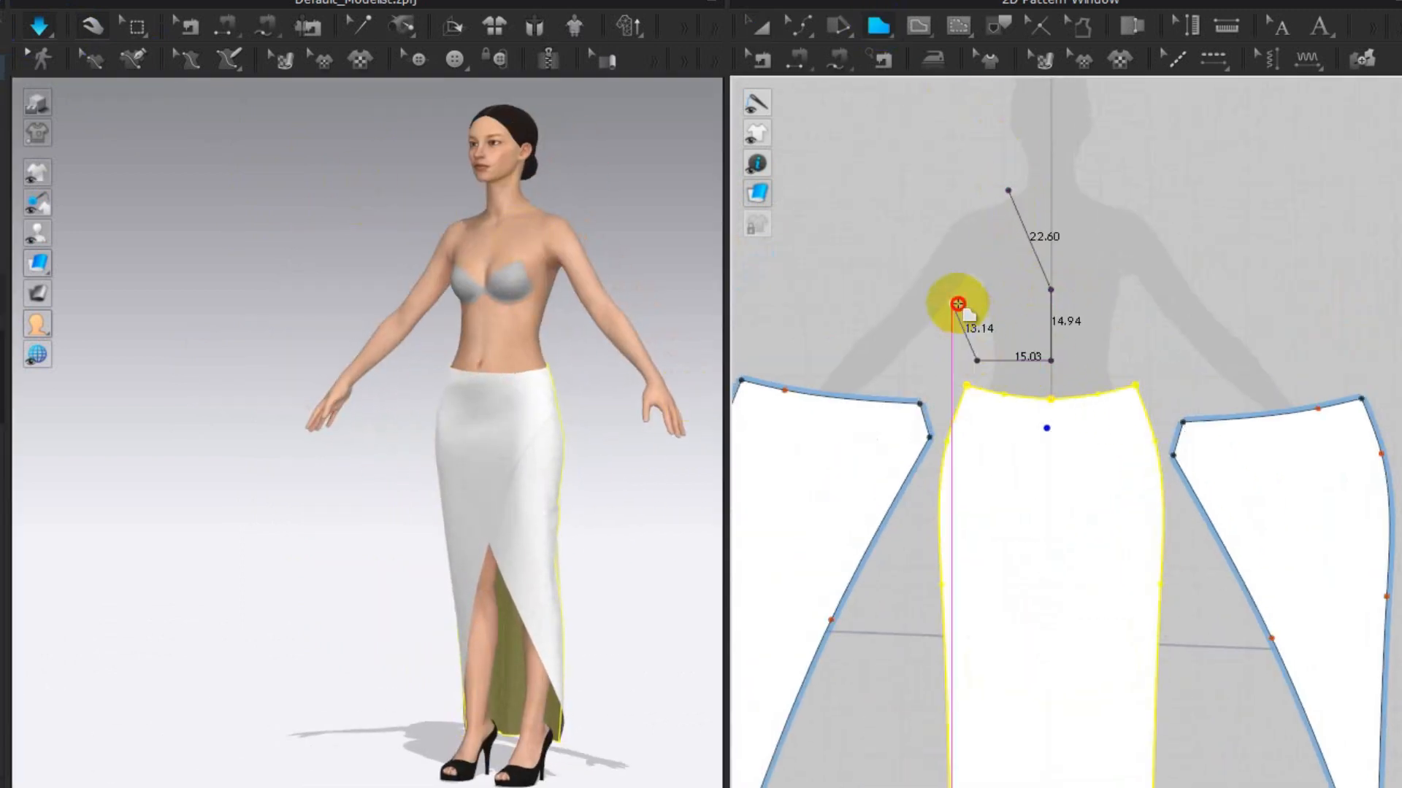
scroll(987, 195, up, 3)
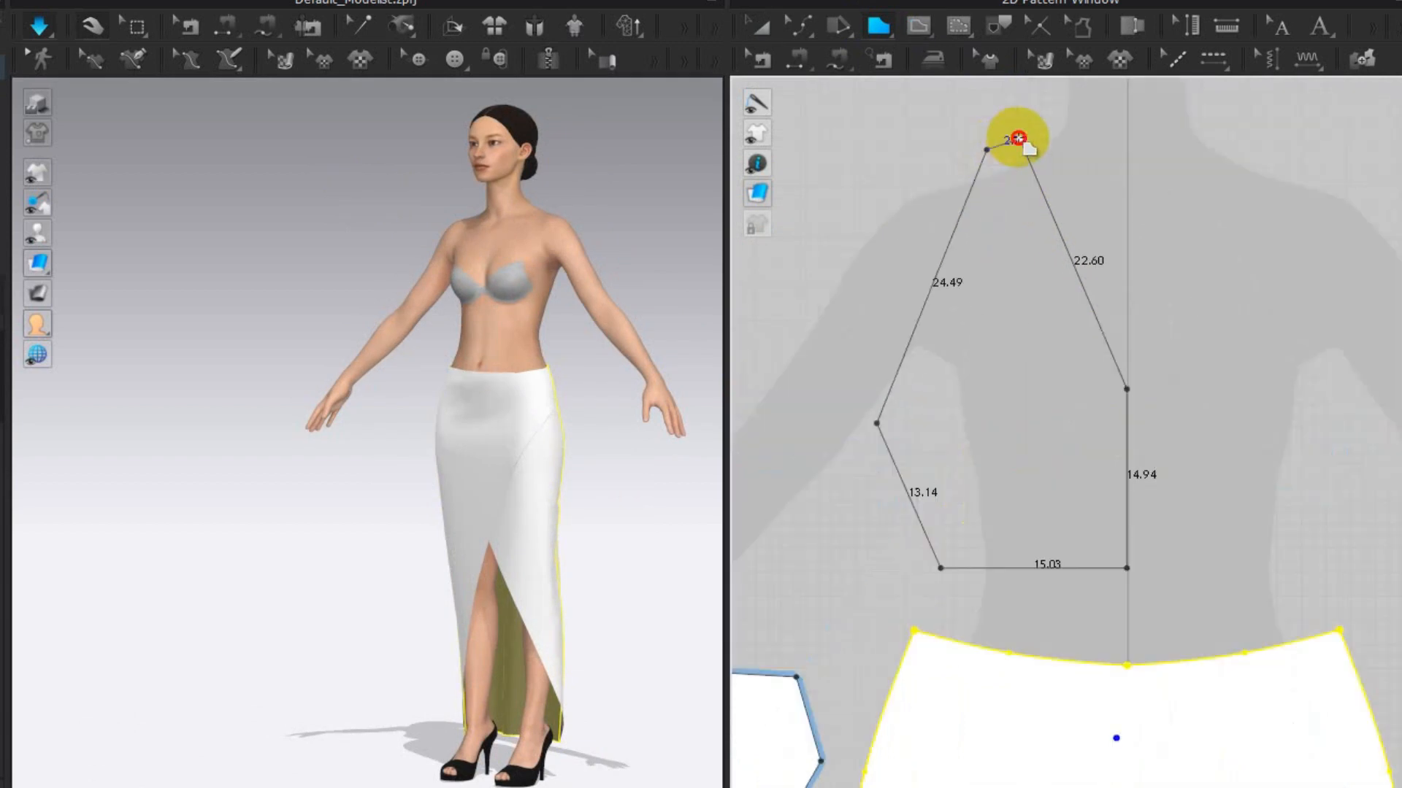
click(1019, 139)
Curve the half front bodice's armhole and neckline edges and reposition the piece in front of the avatar's chest
click(800, 27)
drag(935, 275, 964, 299)
drag(1073, 297, 1052, 301)
right_drag(450, 380, 673, 395)
drag(610, 302, 582, 300)
right_drag(668, 339, 484, 334)
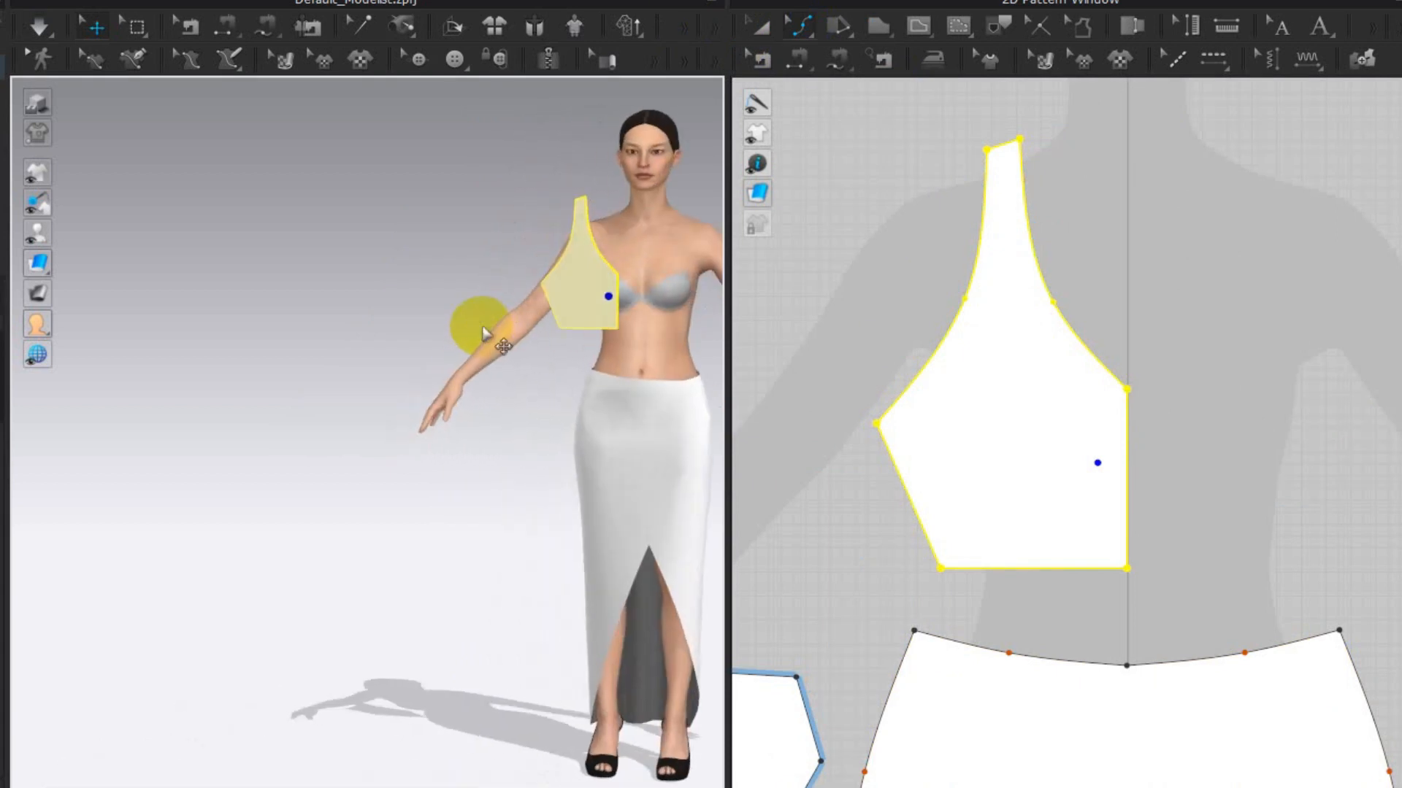
Add a point near the middle of the front bodice's bottom edge and reshape that edge
middle_drag(1186, 513, 1172, 371)
right_click(800, 28)
click(855, 188)
click(1023, 426)
right_click(800, 28)
click(846, 106)
right_click(798, 32)
click(840, 85)
drag(1019, 426, 1029, 427)
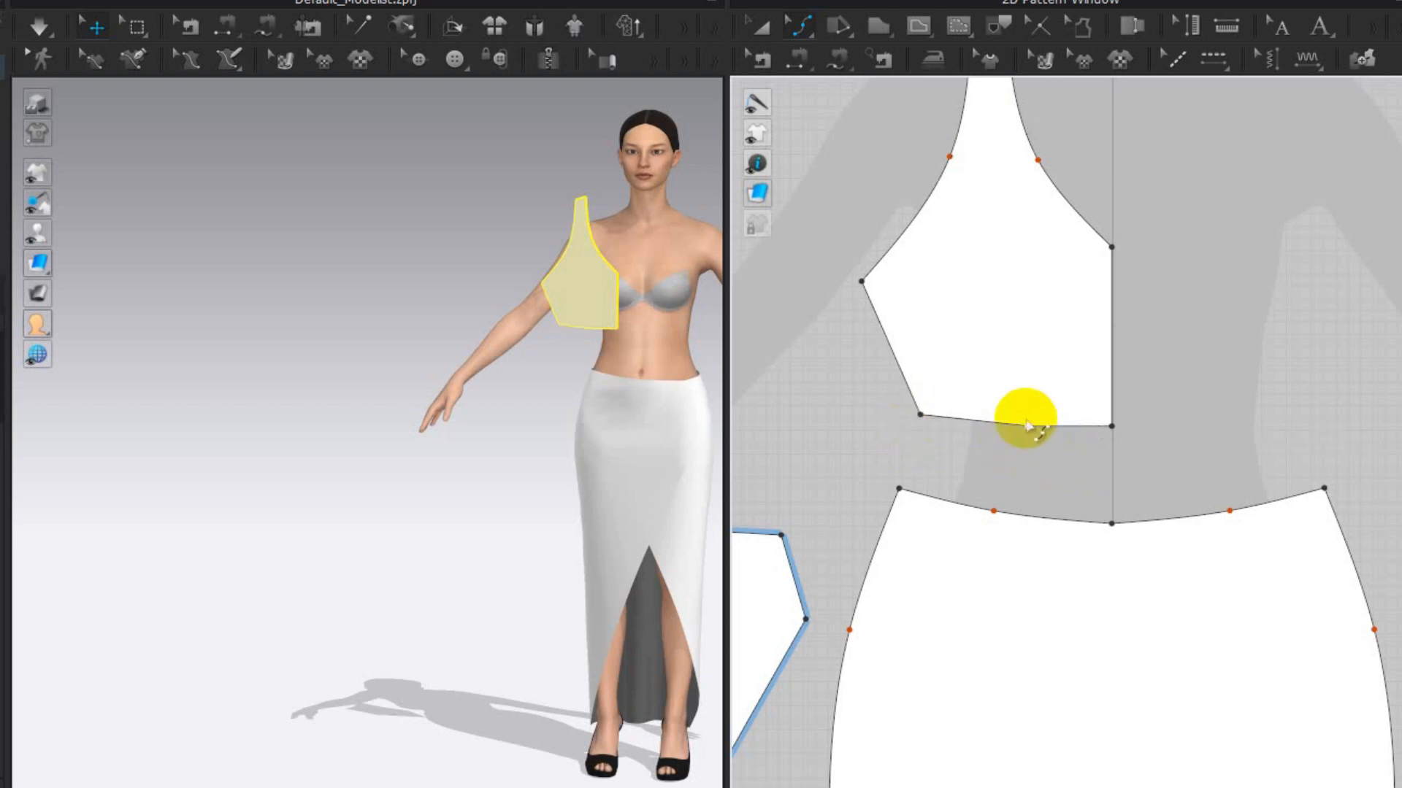
Raise the front bodice's armhole corner and centre neckline point, and move its bottom side corner outward
drag(863, 282, 861, 265)
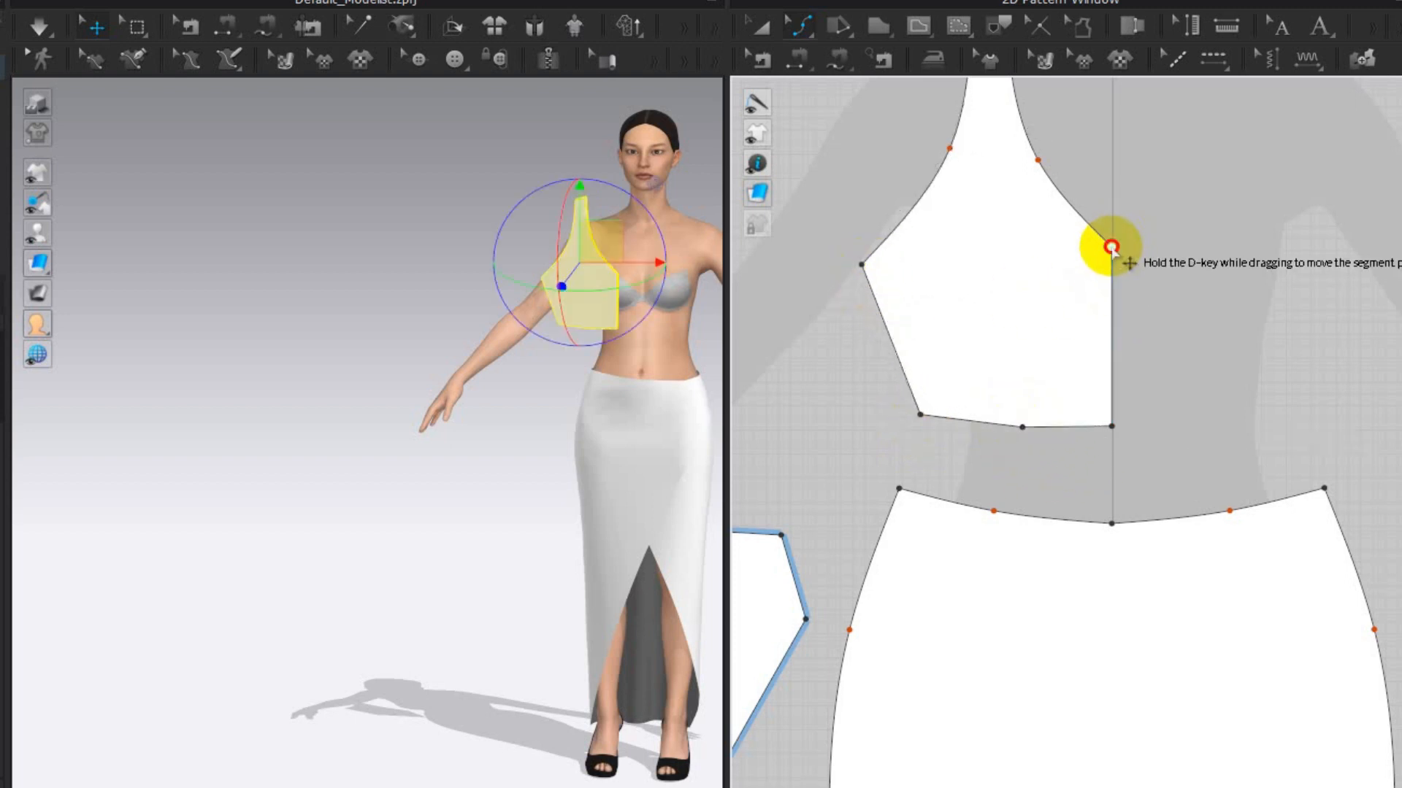
drag(1110, 247, 1111, 234)
drag(920, 415, 914, 416)
Create a dart 2 cm wide and 10 cm long at the point on the front bodice's bottom edge
click(808, 25)
right_click(1022, 426)
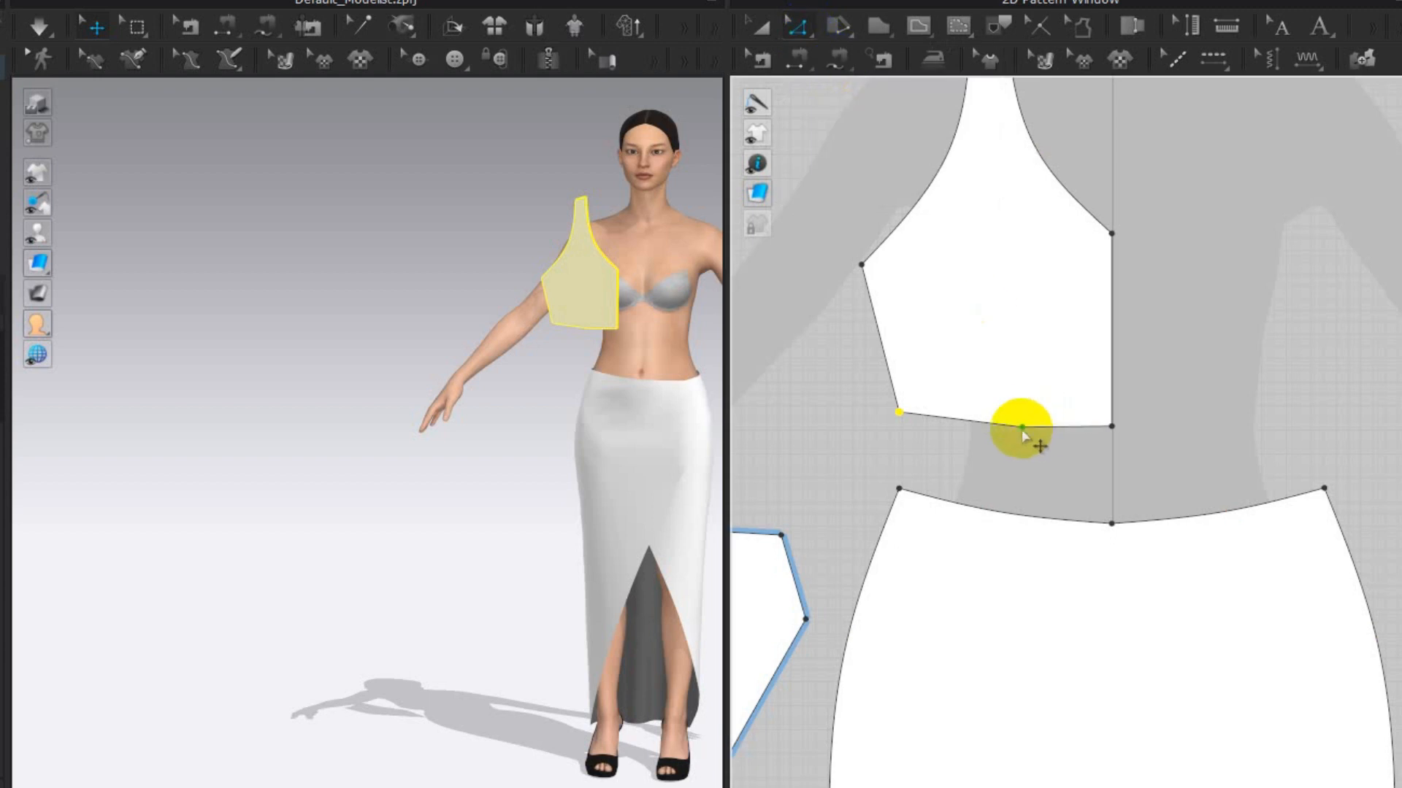
click(1074, 518)
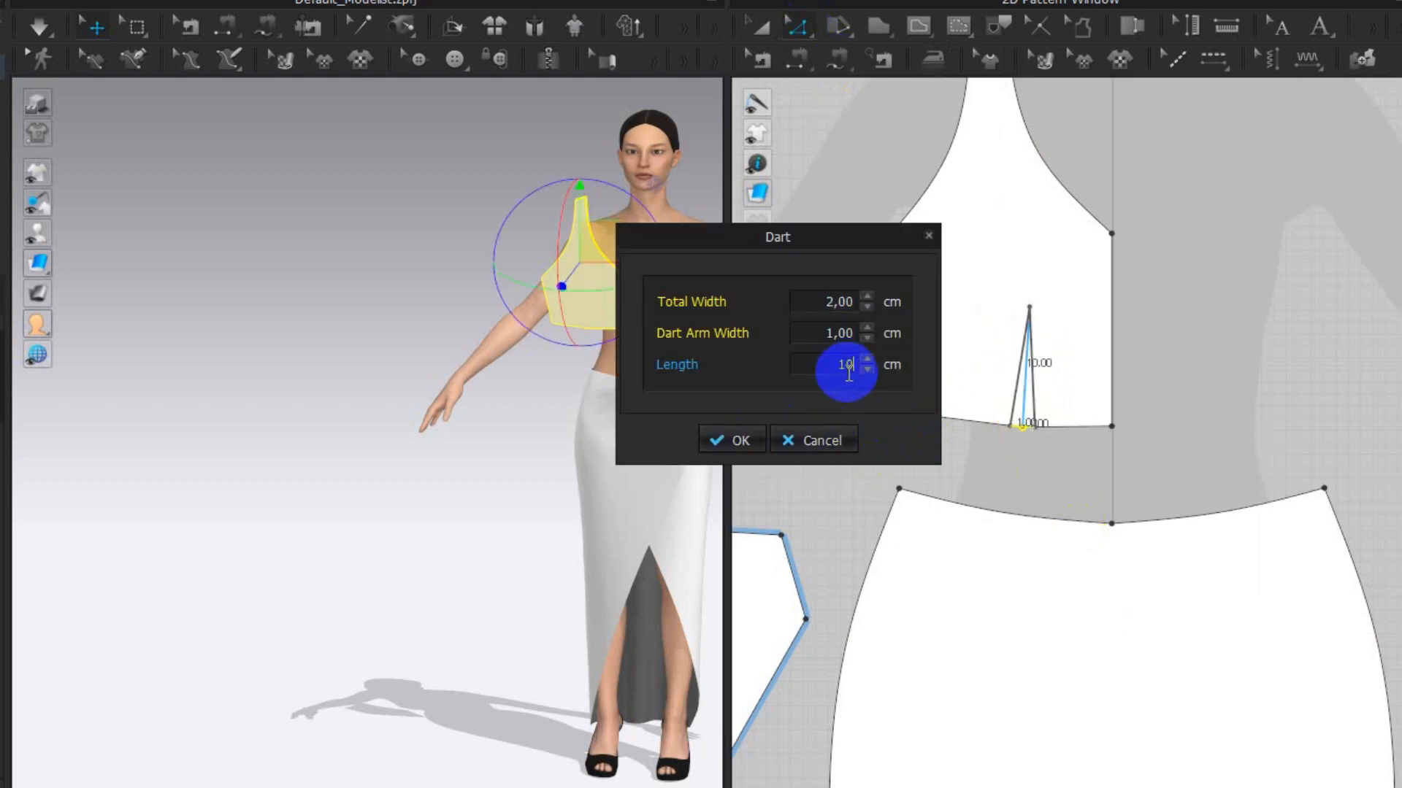
click(731, 439)
key(Return)
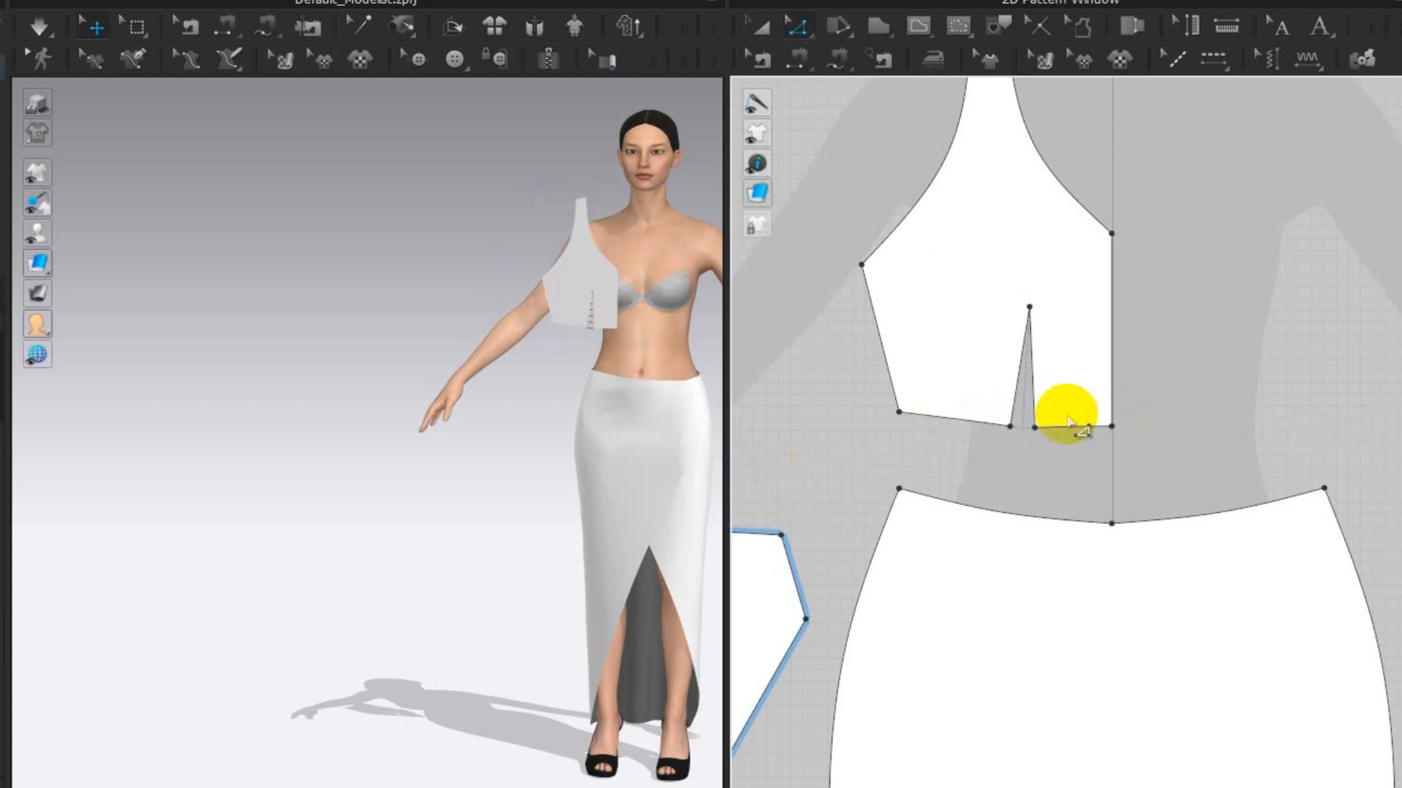
Straighten the front bodice dart by shifting its tip toward the side seam
click(799, 32)
drag(1030, 308, 1022, 306)
click(1190, 372)
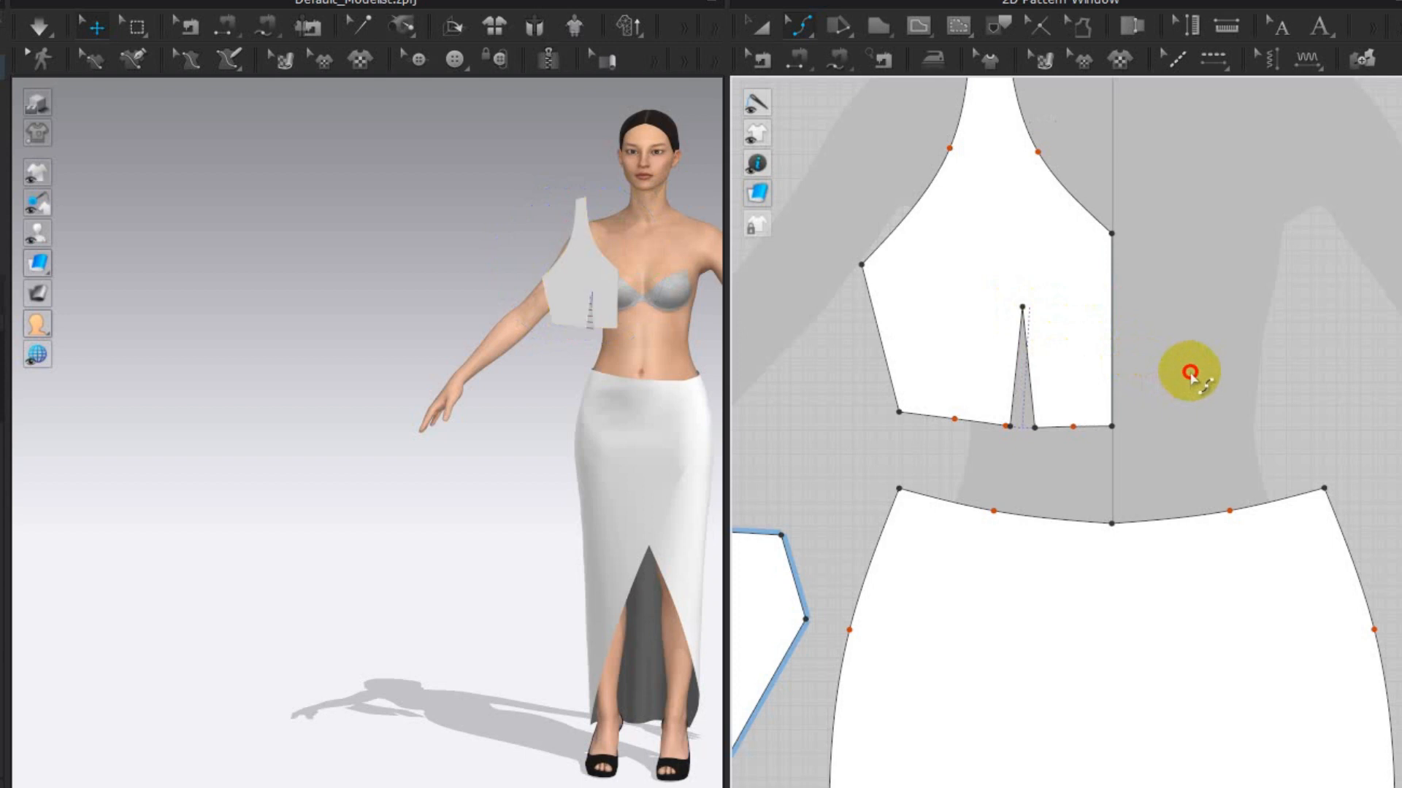
scroll(1010, 435, up, 5)
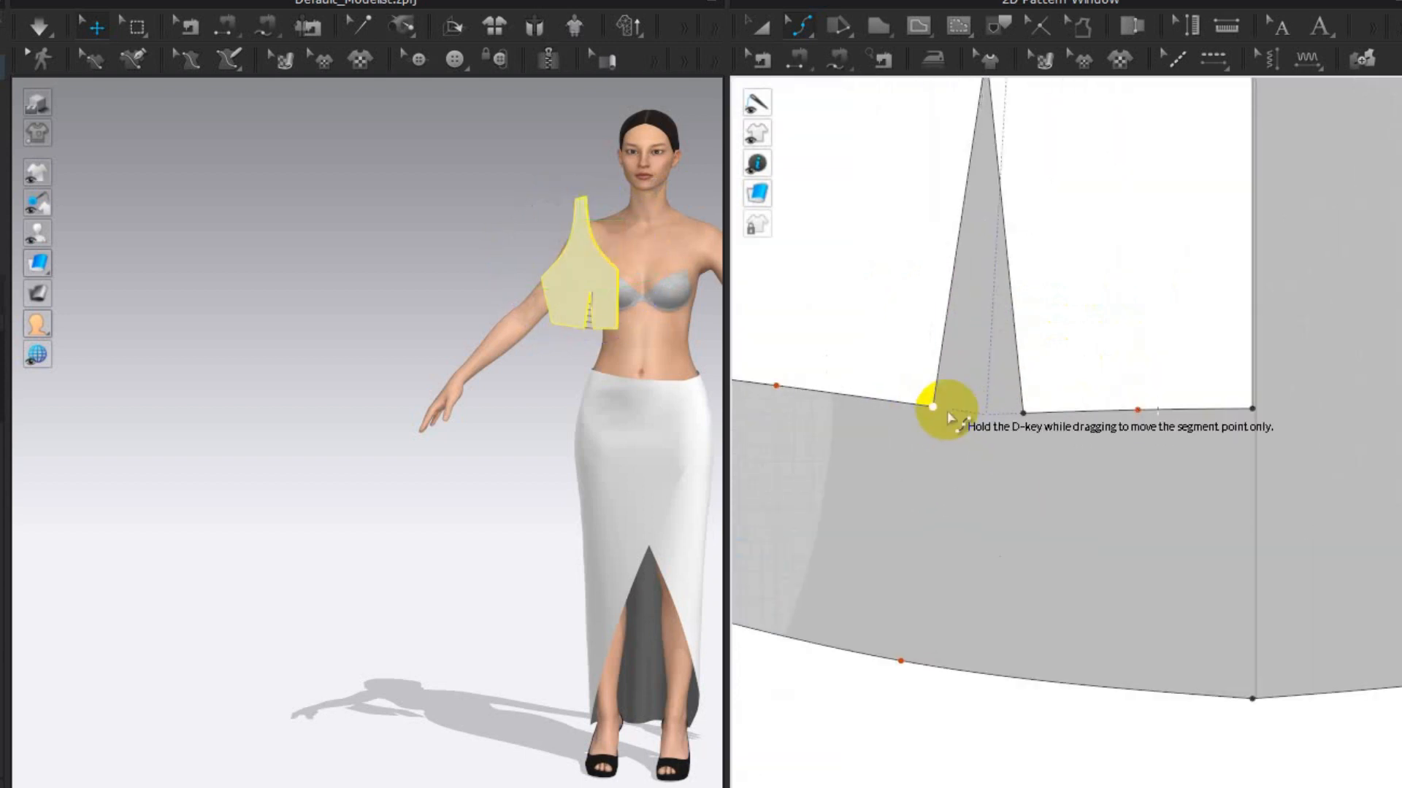
scroll(1097, 322, down, 1)
middle_drag(939, 303, 1026, 449)
drag(1094, 250, 1076, 251)
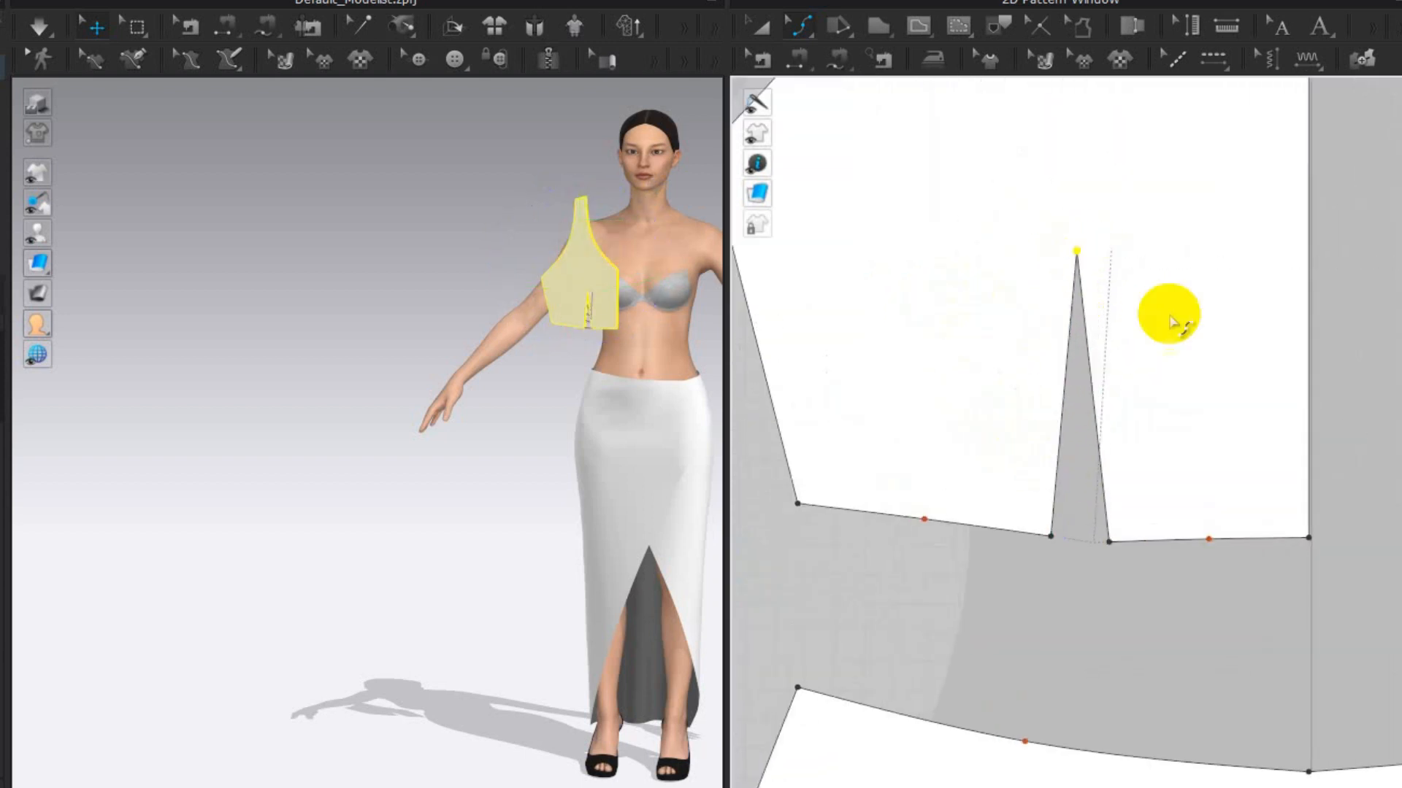
Trace a half back bodice over the front bodice with a higher neckline and a straight bottom edge
scroll(1173, 318, down, 4)
scroll(1341, 173, down, 2)
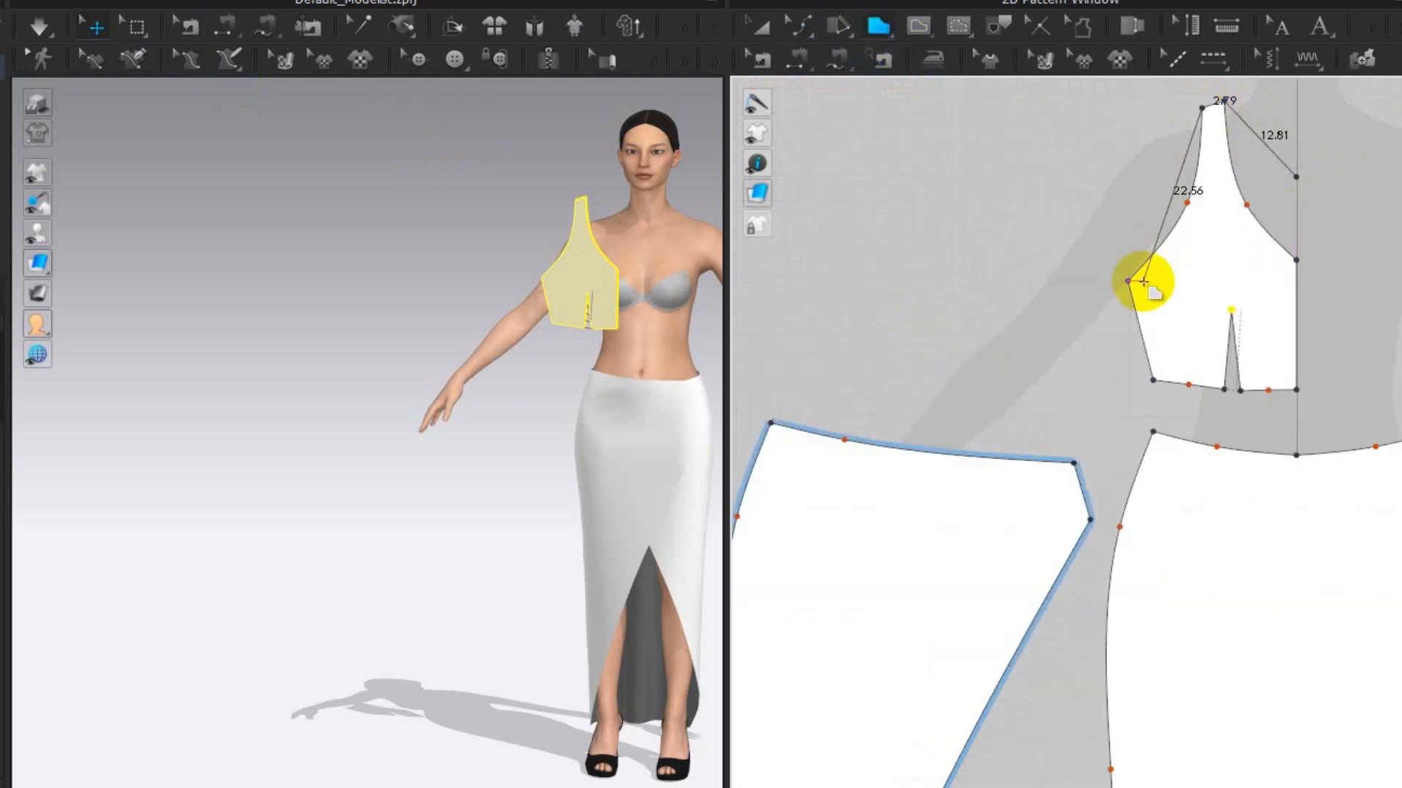
click(1294, 379)
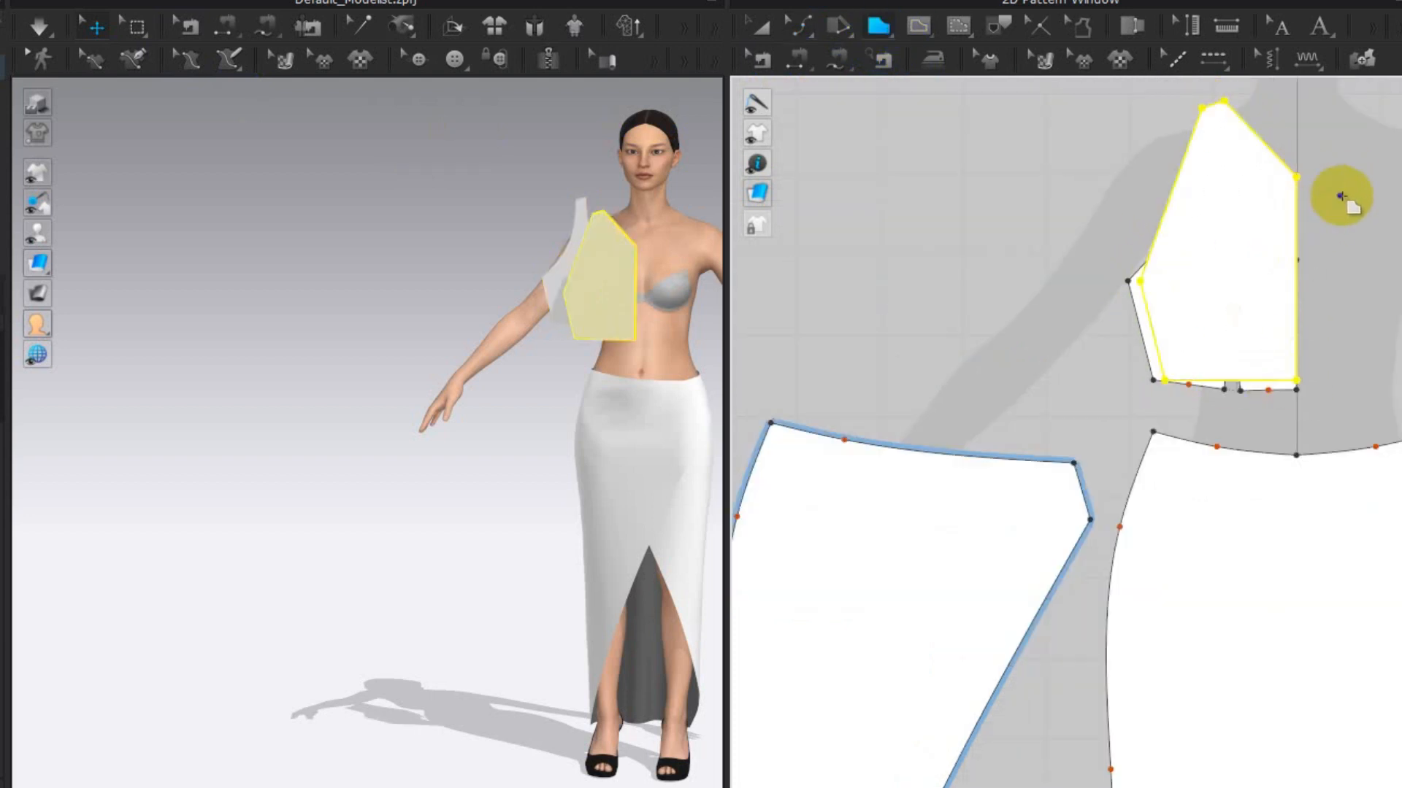
Curve the half back bodice's neckline and armhole edges
click(803, 27)
drag(1246, 149, 1244, 147)
drag(1171, 196, 1191, 212)
scroll(1247, 431, up, 3)
drag(1105, 341, 1118, 342)
scroll(1180, 361, down, 4)
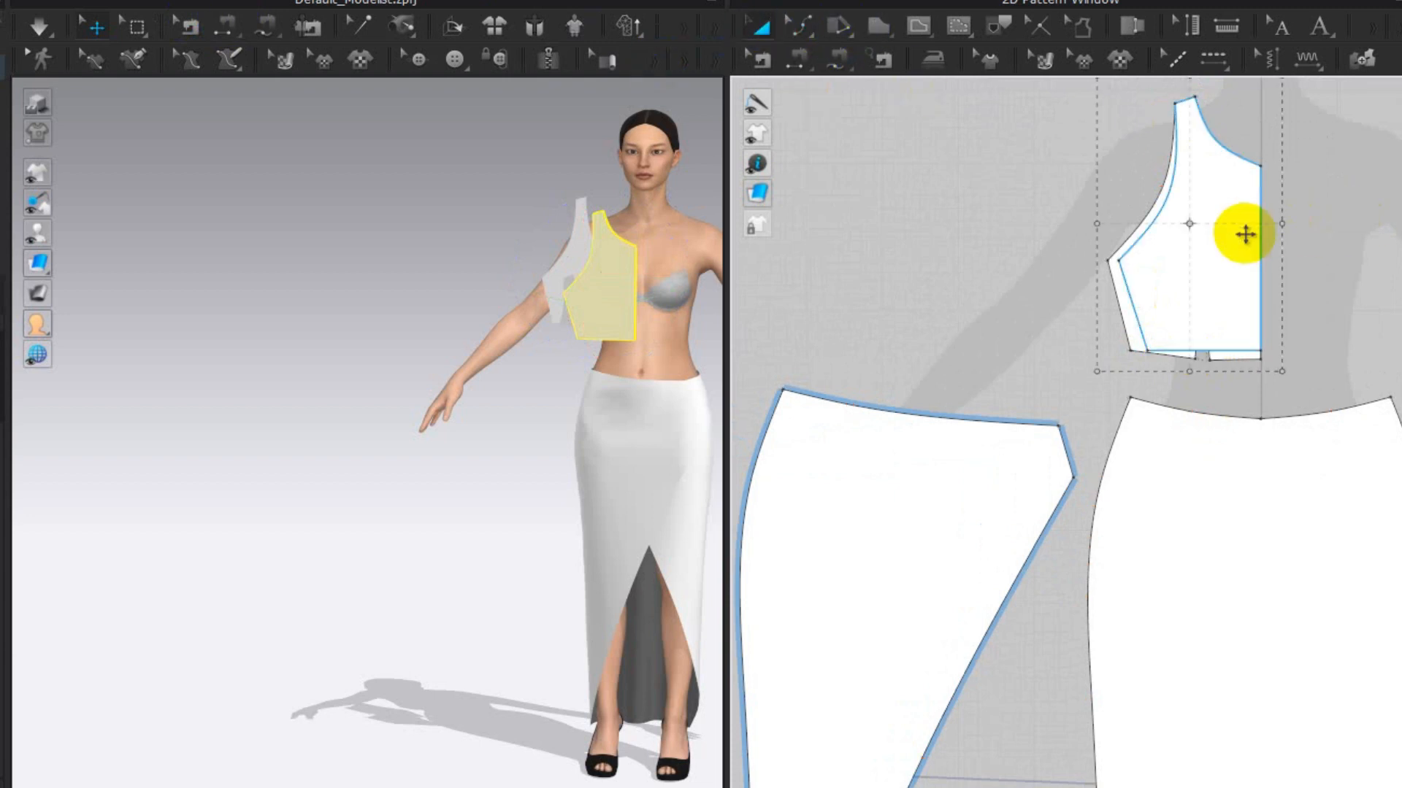
Move the half back bodice off the front bodice in 2D and deepen its armhole and neckline curves
drag(1244, 230, 1032, 235)
click(804, 27)
drag(950, 210, 956, 217)
drag(1005, 144, 1016, 163)
Unfold the back and front half bodices along their centre edges with symmetric editing
click(802, 29)
click(839, 81)
right_click(1049, 242)
click(1095, 528)
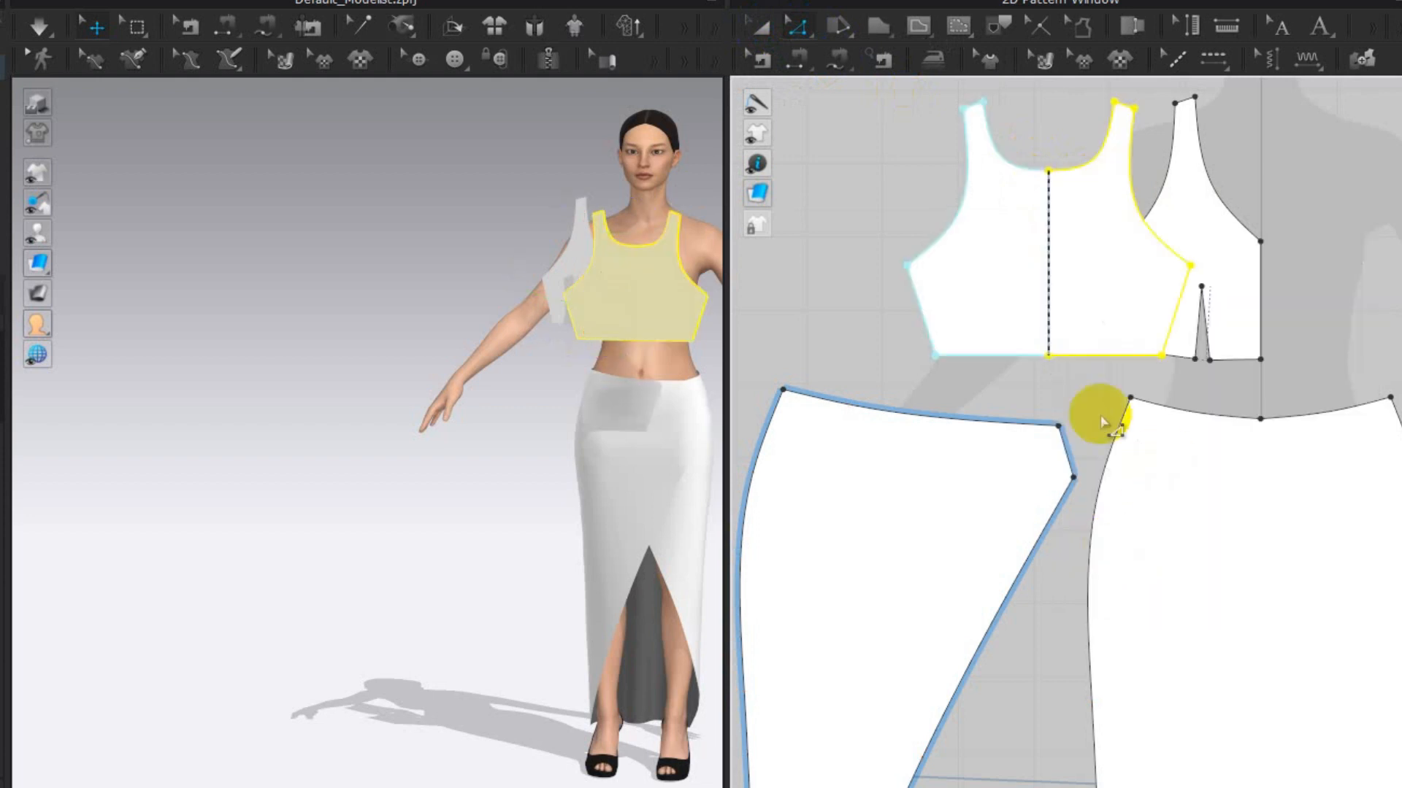
right_click(1261, 312)
click(1321, 625)
right_click(951, 383)
Move the back bodice forward in 3D so it is clear of the front bodice
right_drag(582, 376, 646, 385)
drag(673, 313, 418, 287)
right_drag(301, 438, 610, 389)
middle_drag(204, 175, 109, 252)
Place the back bodice against the avatar's upper back using the arrangement points and fine-tune its height
mouse_move(37, 235)
click(109, 234)
click(558, 334)
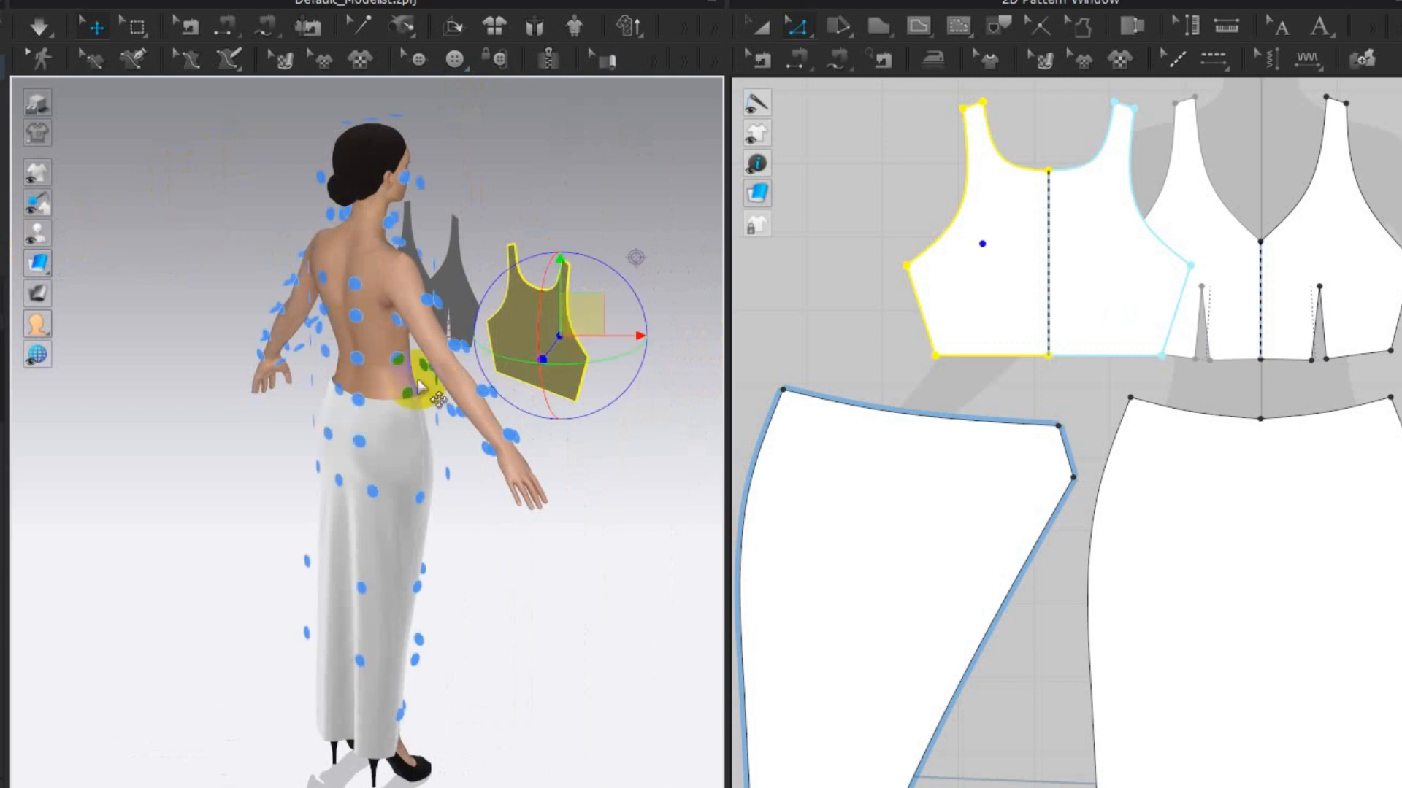
right_drag(632, 256, 707, 260)
click(367, 311)
drag(361, 294, 360, 273)
Place the front bodice over the avatar's chest using an arrangement point
right_drag(576, 299, 349, 312)
drag(346, 313, 524, 343)
click(388, 298)
right_drag(543, 432, 809, 483)
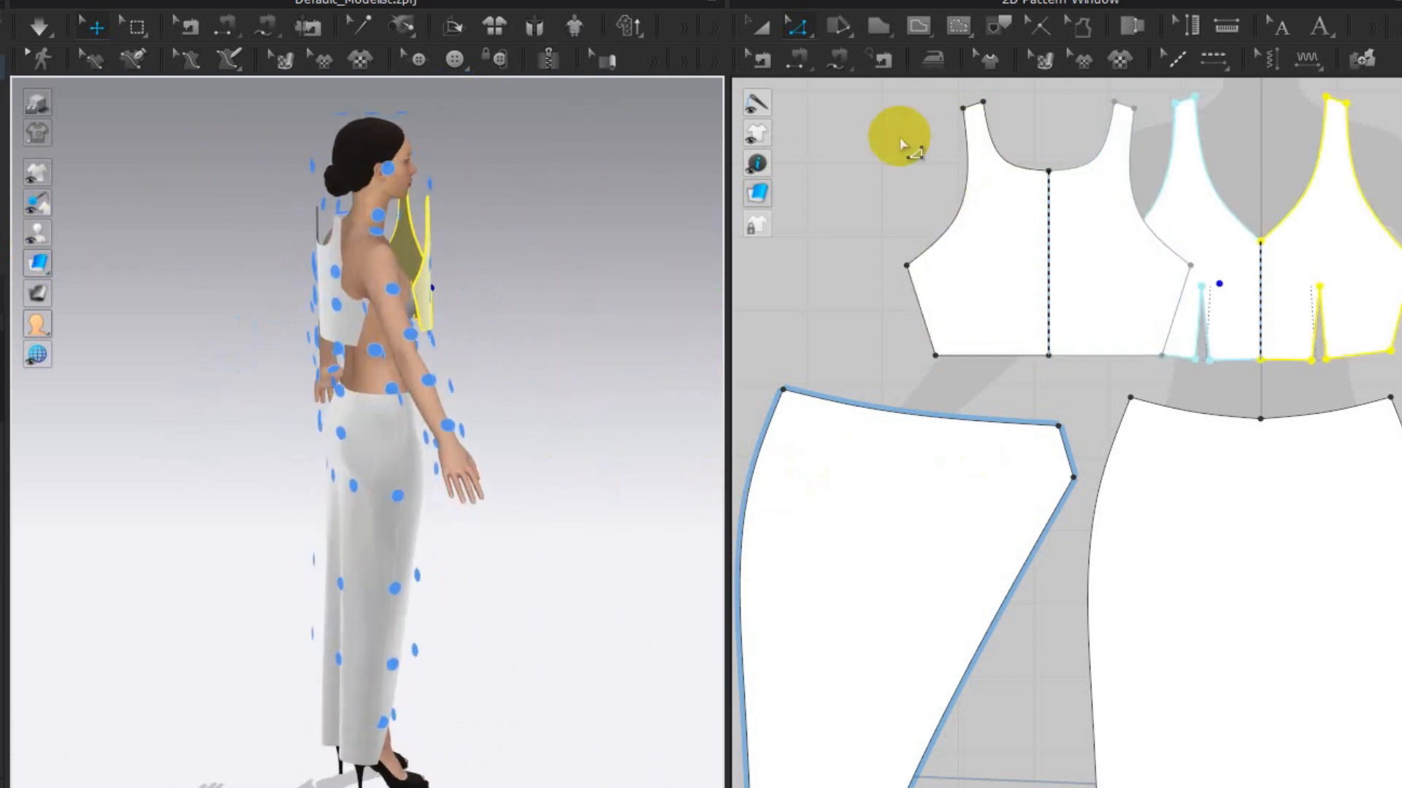
Simulate the arranged front and back bodices so the cropped top drapes onto the avatar
click(190, 28)
right_drag(446, 420, 172, 428)
click(40, 27)
click(761, 27)
right_drag(485, 425, 445, 451)
click(356, 577)
right_drag(539, 648, 140, 592)
Convert the midpoint of the back skirt's hem to a curve point and pull it down to round the hem
click(798, 29)
click(859, 107)
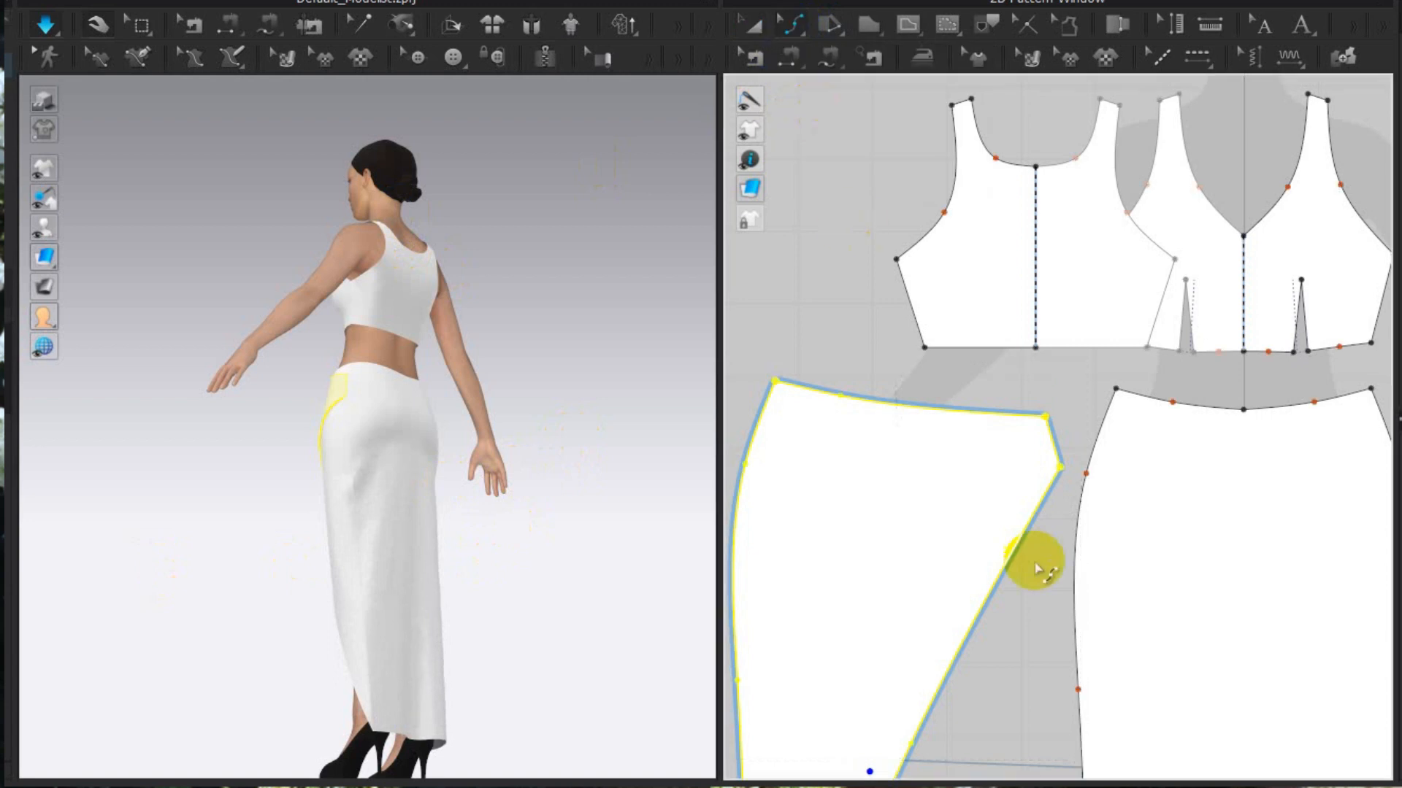
scroll(853, 224, down, 6)
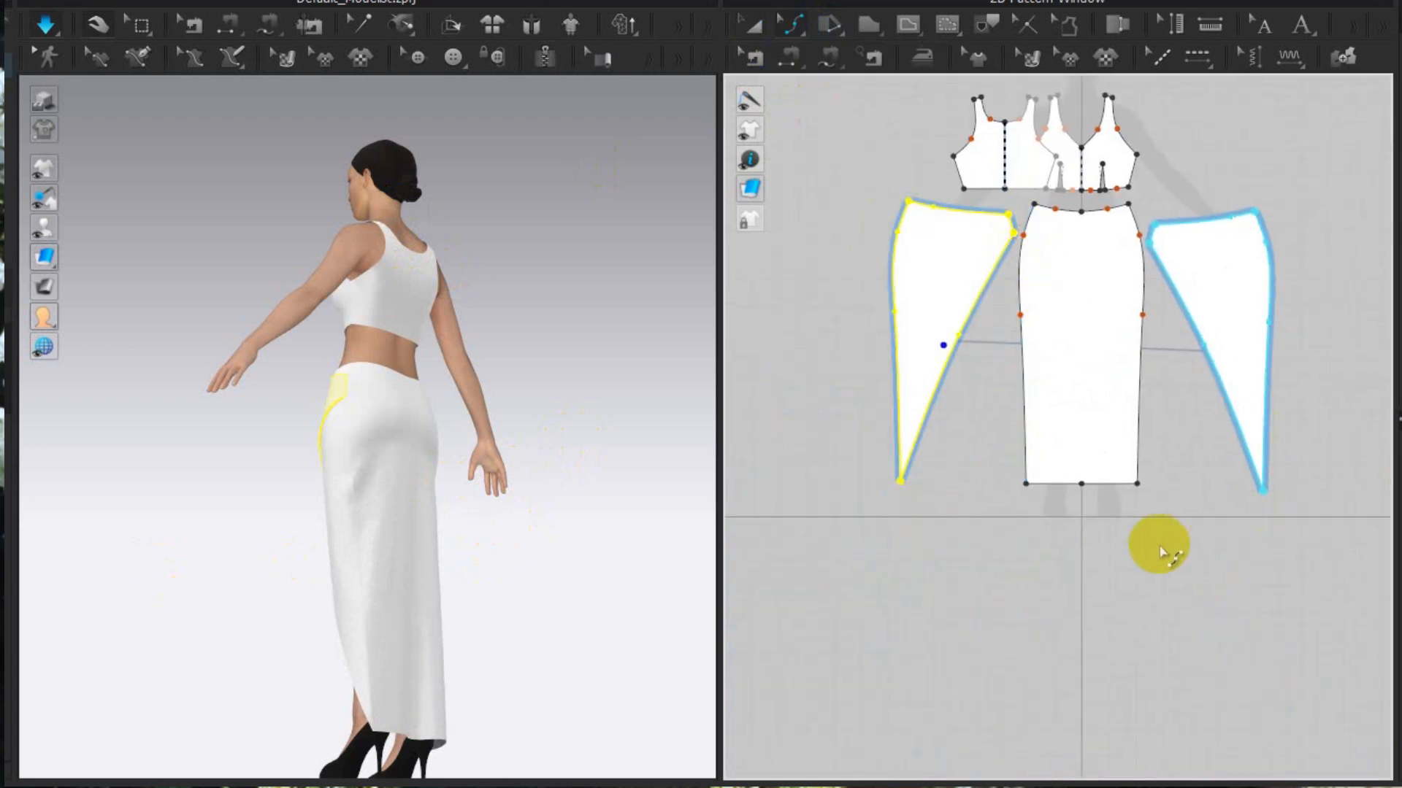
scroll(1130, 536, up, 5)
right_click(1024, 418)
click(1096, 553)
drag(1024, 418, 1025, 440)
right_click(897, 497)
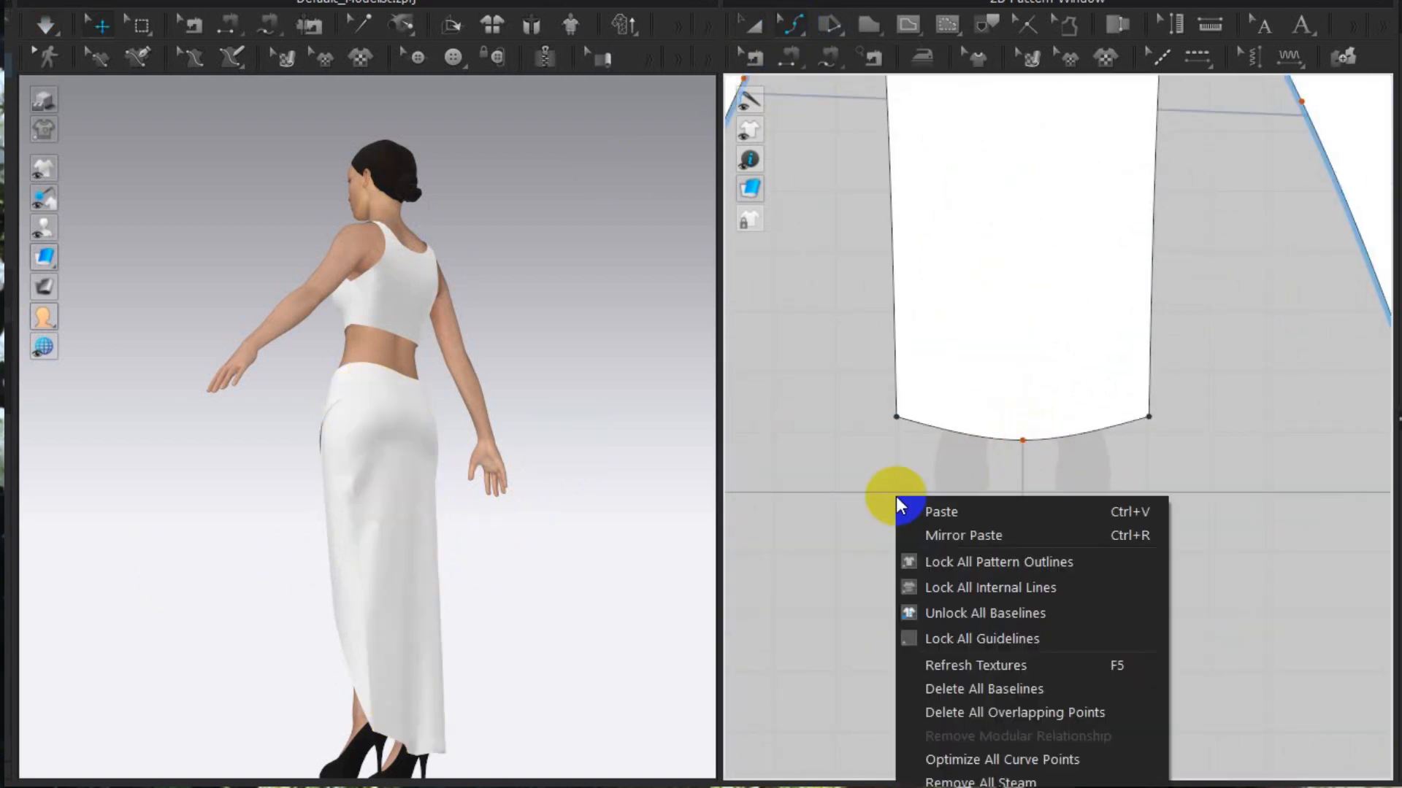
click(615, 460)
key(2)
mouse_move(546, 573)
right_down()
mouse_move(776, 586)
mouse_move(553, 548)
right_up()
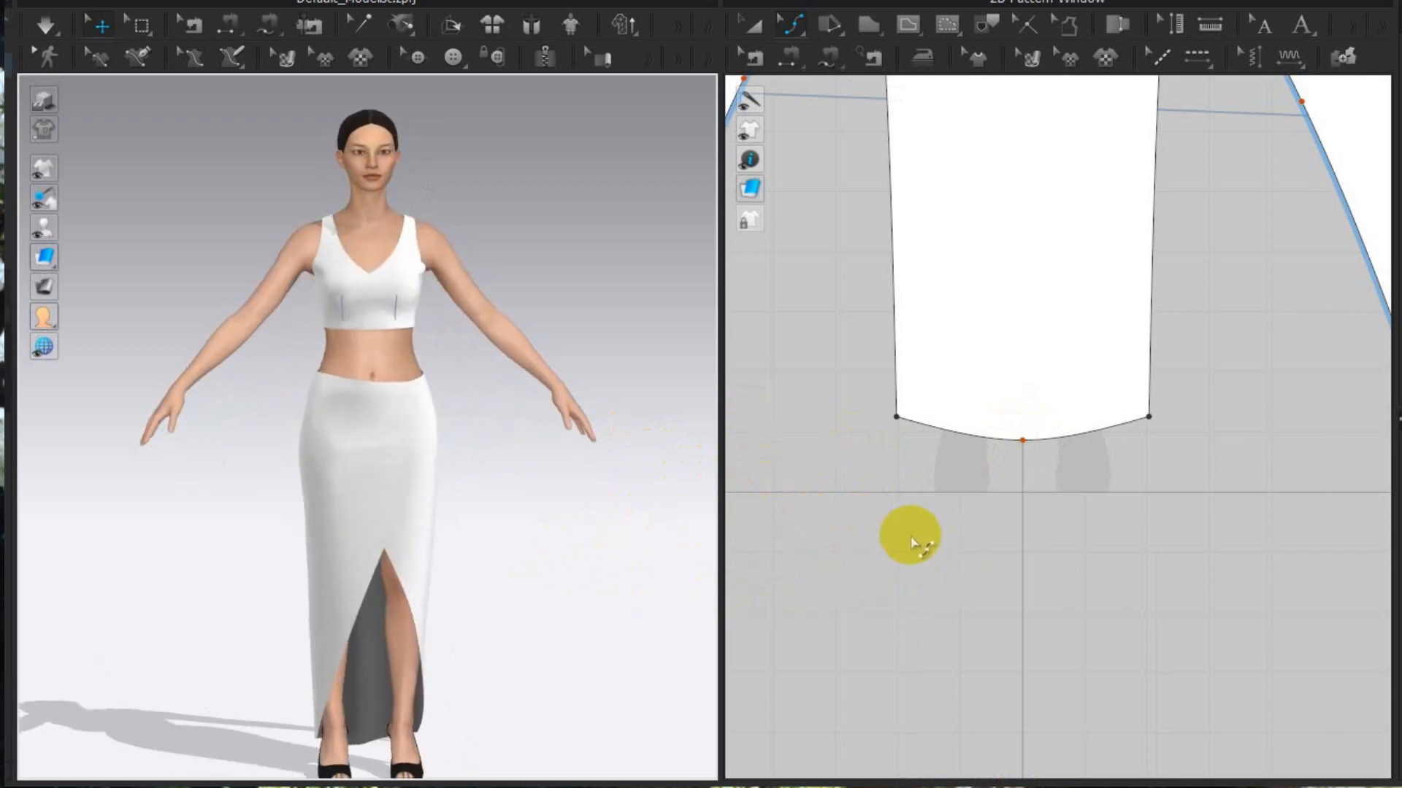
scroll(1119, 432, down, 10)
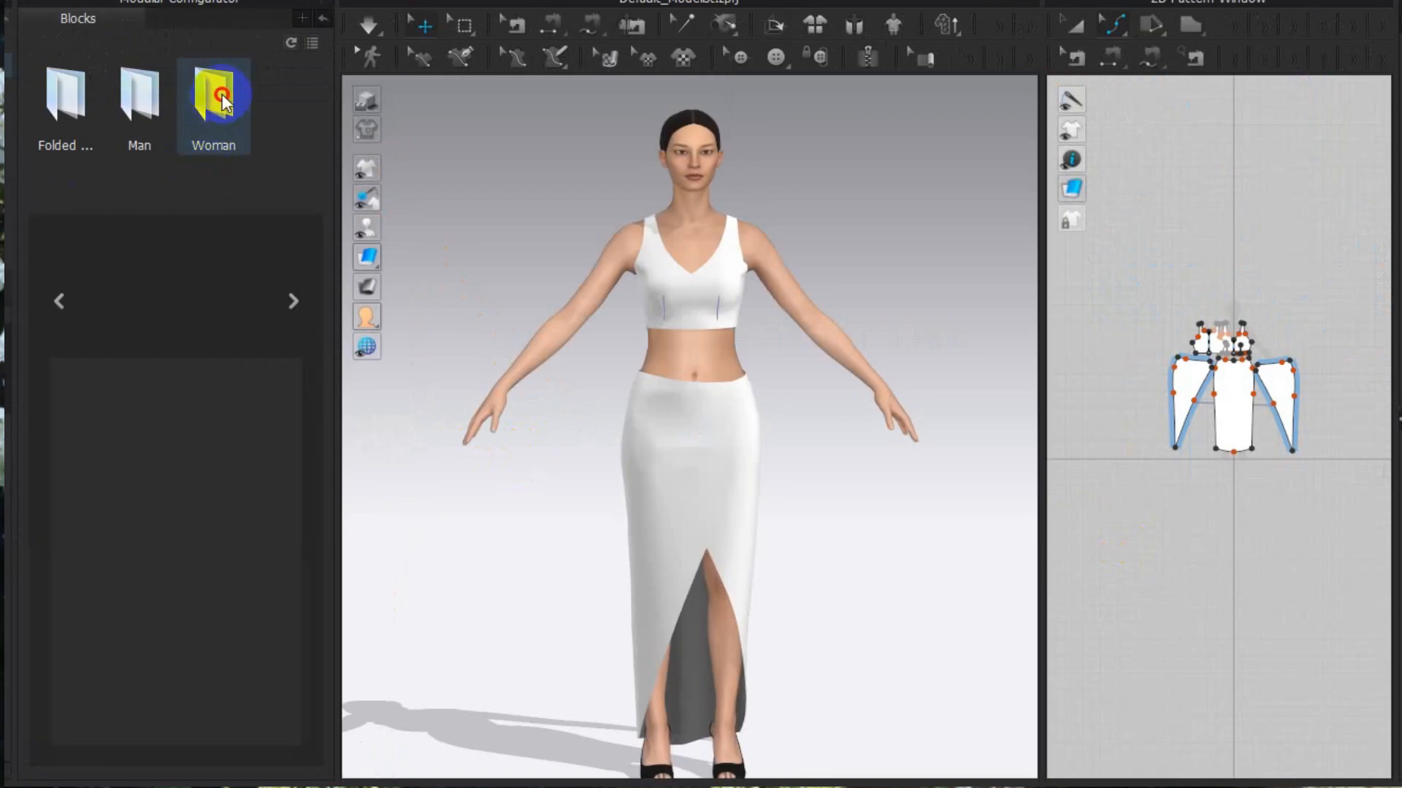
Browse the women's block folders, including Shirts, in the Modular Configurator and restore the window layout
double_click(213, 95)
double_click(299, 98)
double_click(65, 94)
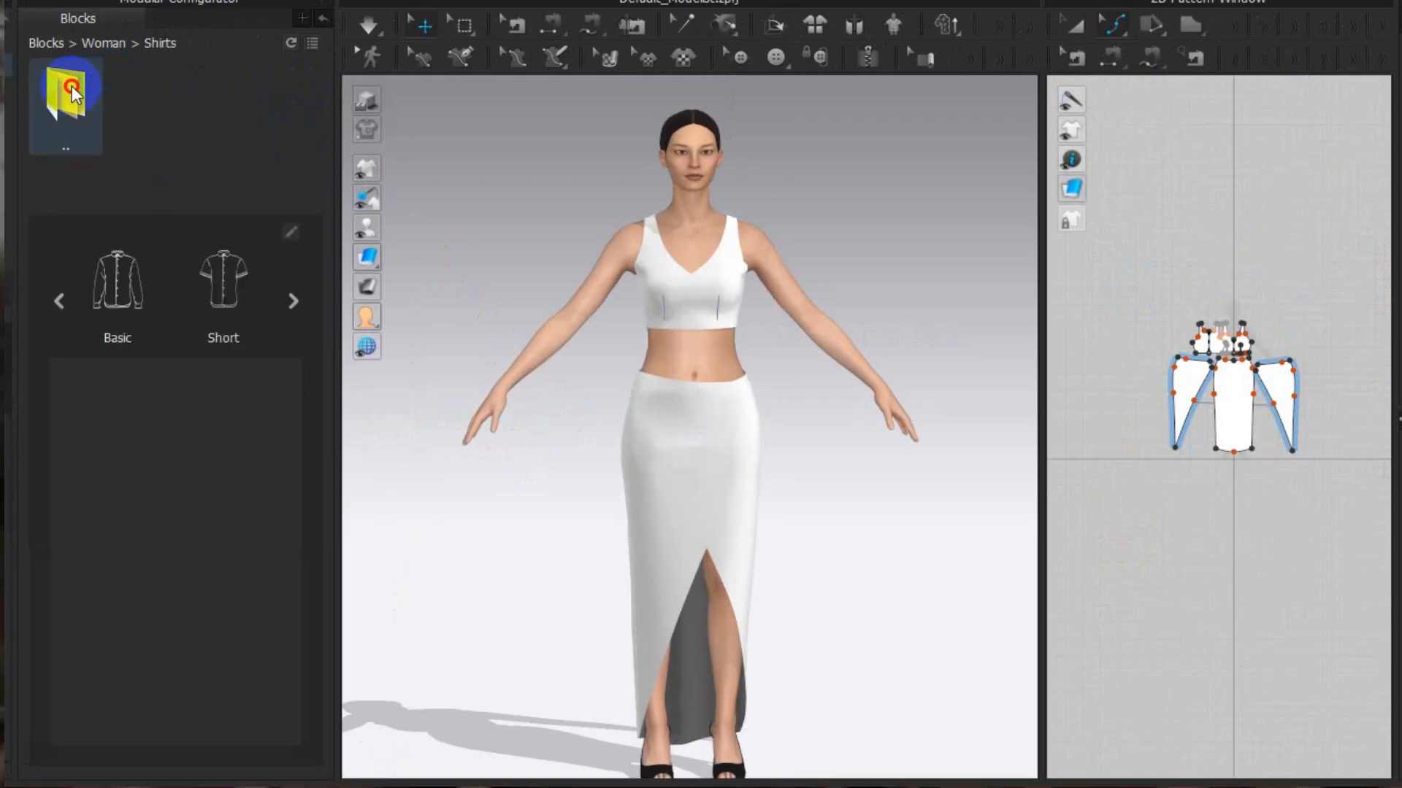
double_click(156, 87)
double_click(82, 80)
double_click(286, 94)
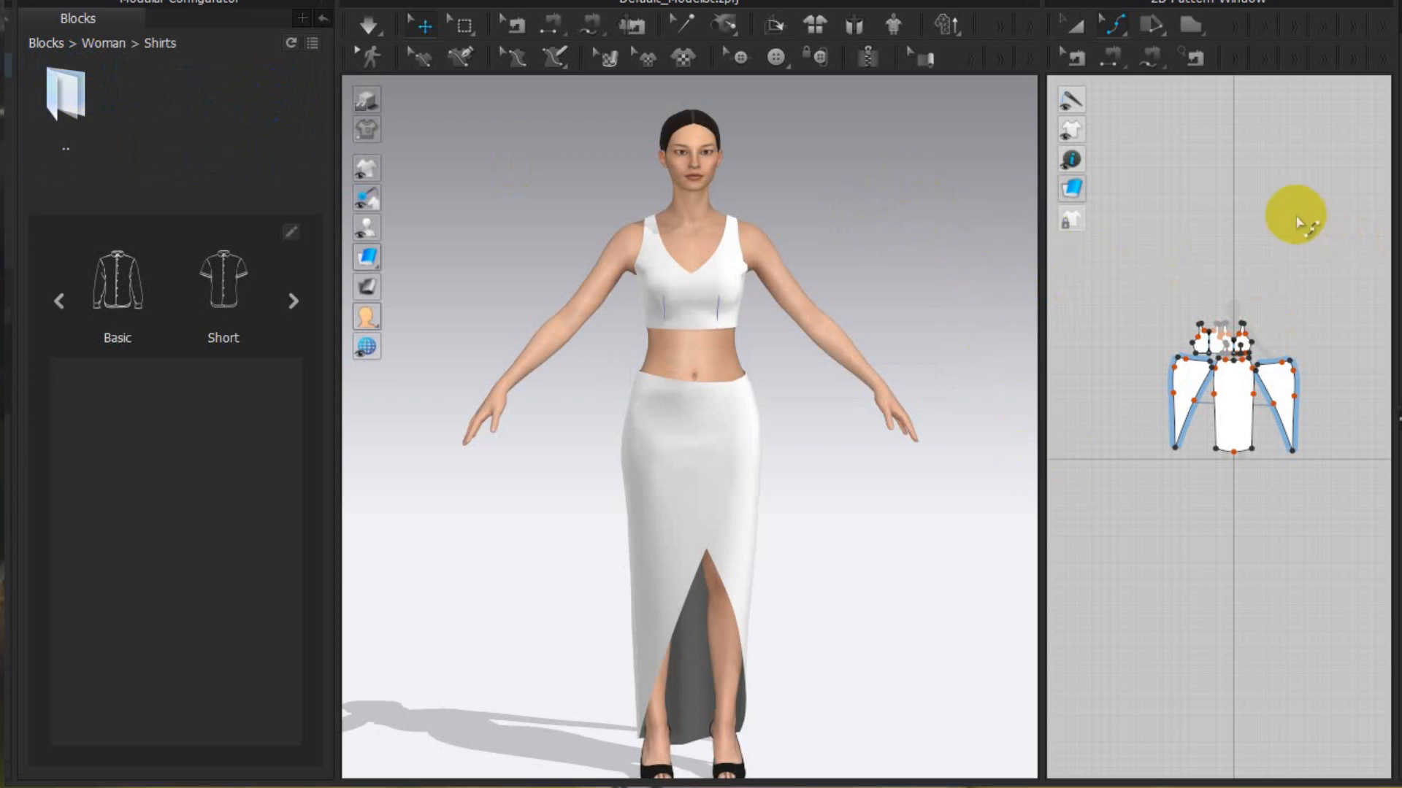
drag(1041, 273, 770, 283)
click(327, 2)
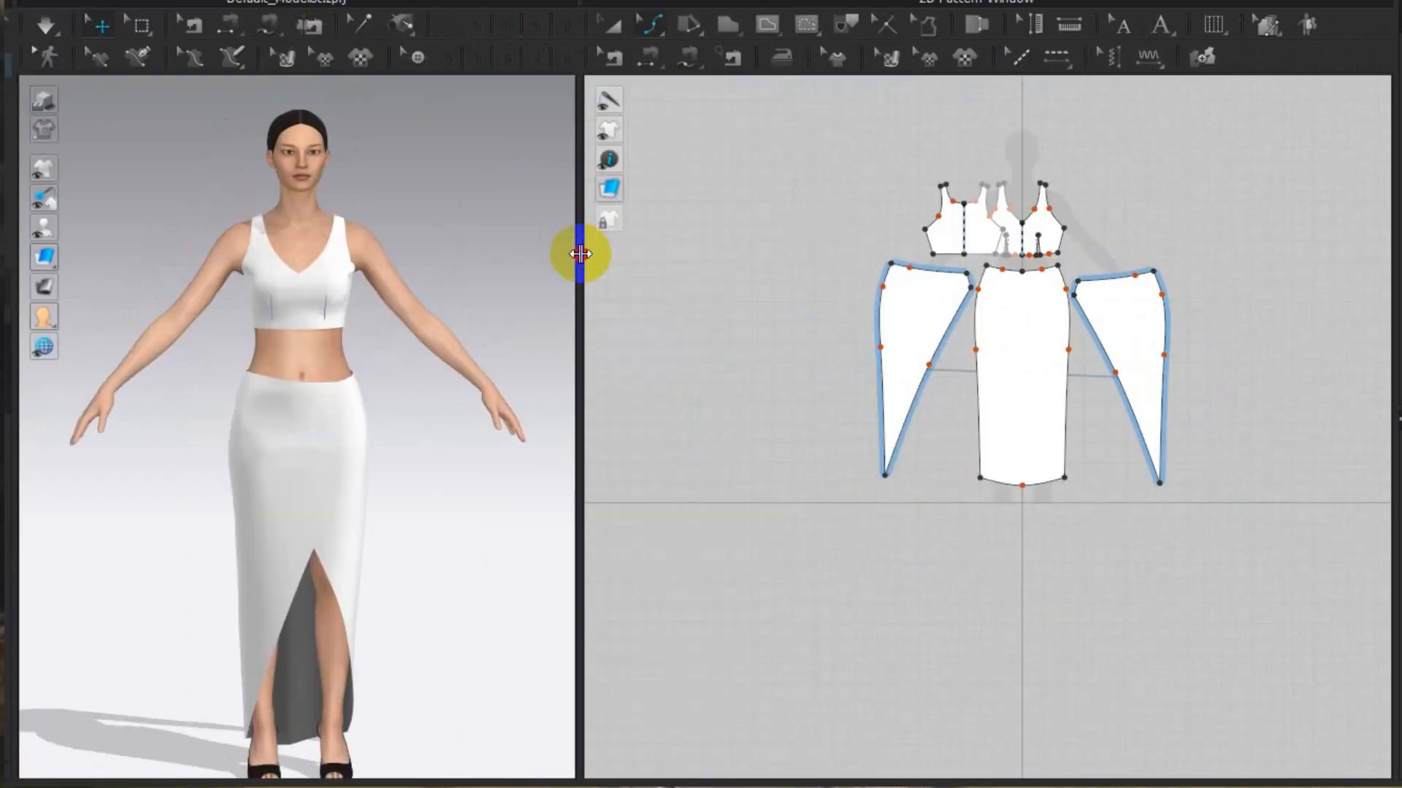
drag(581, 254, 741, 253)
Move the three skirt patterns down together in 2D, clear of the bodice patterns
scroll(1215, 245, up, 2)
drag(814, 295, 1131, 372)
click(1057, 498)
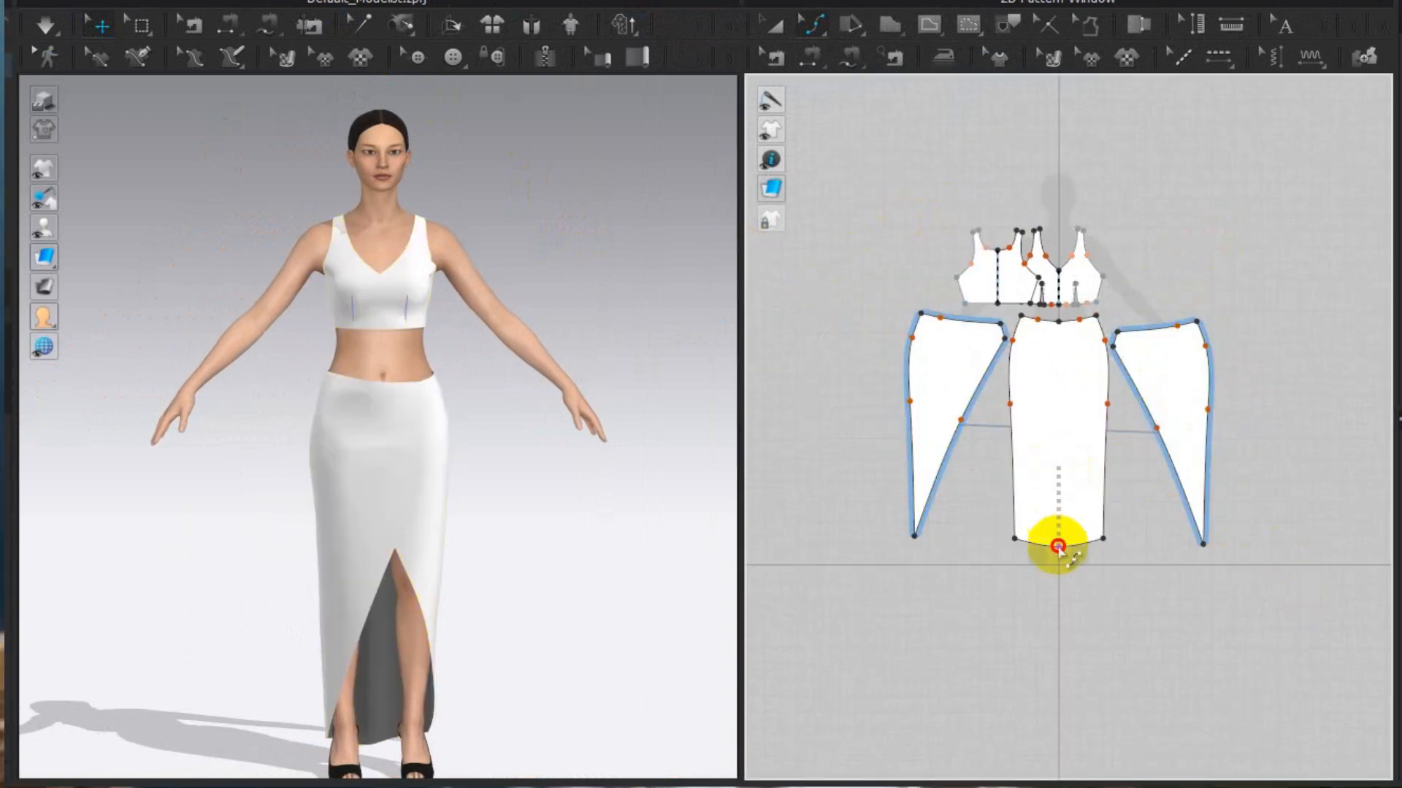
click(774, 26)
drag(798, 308, 1238, 514)
drag(1062, 431, 1077, 572)
scroll(1147, 319, up, 3)
Run the simulation and tug the skirt's waist upward on the avatar
right_drag(591, 435, 390, 442)
click(47, 27)
drag(397, 373, 399, 325)
right_drag(505, 385, 577, 459)
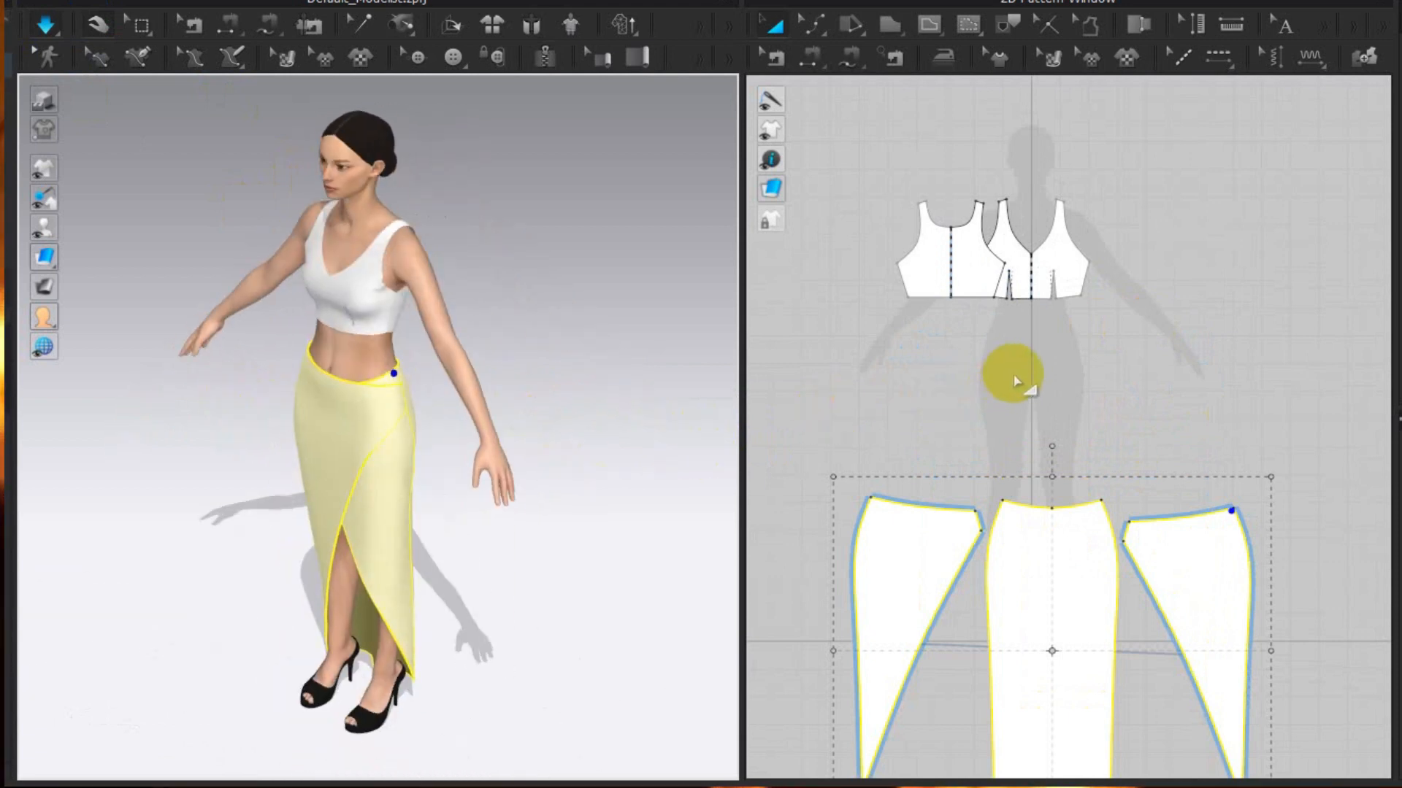
right_drag(673, 326, 618, 310)
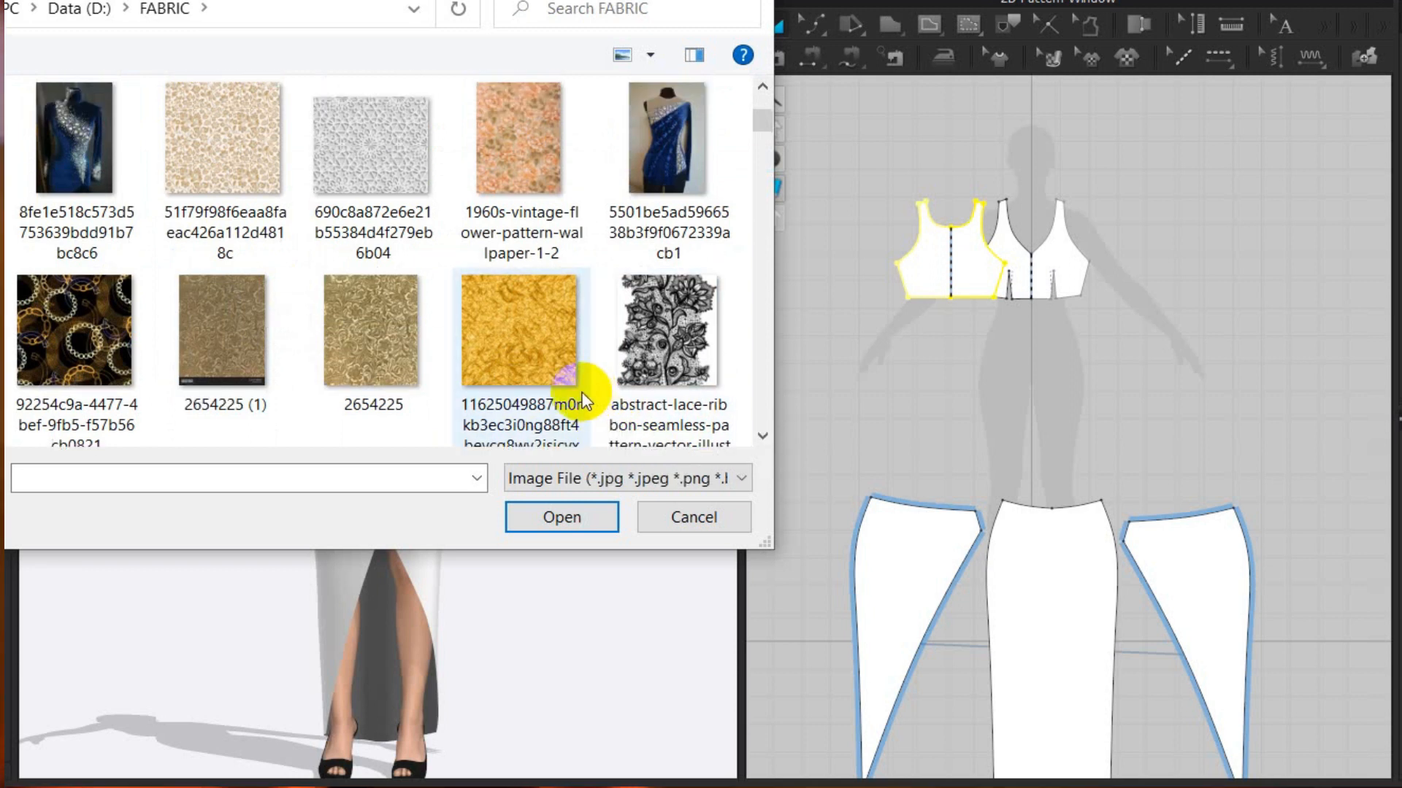
Apply a patterned texture from the FABRIC folder to the back and front bodices and colour them dark grey
scroll(579, 329, up, 3)
click(424, 356)
click(521, 518)
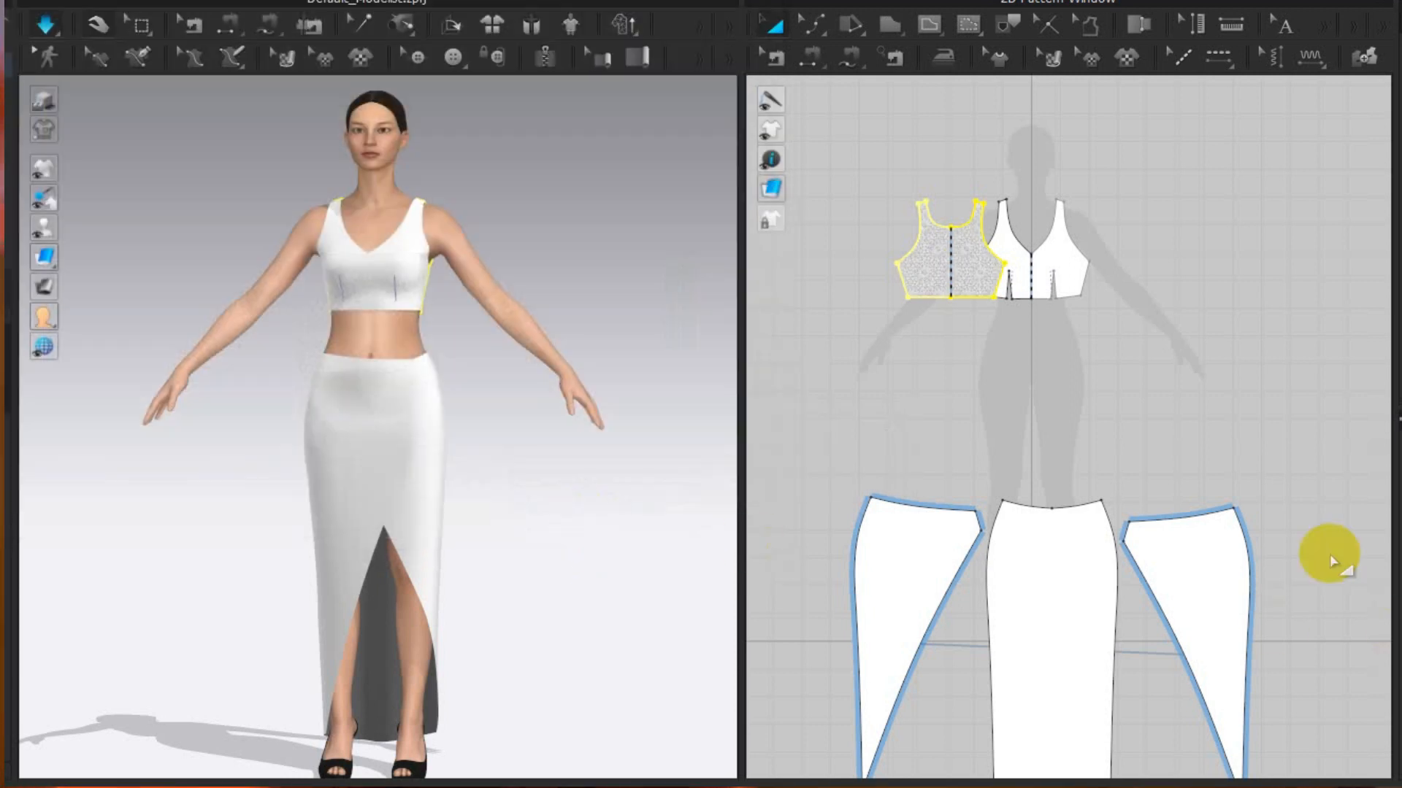
click(1071, 269)
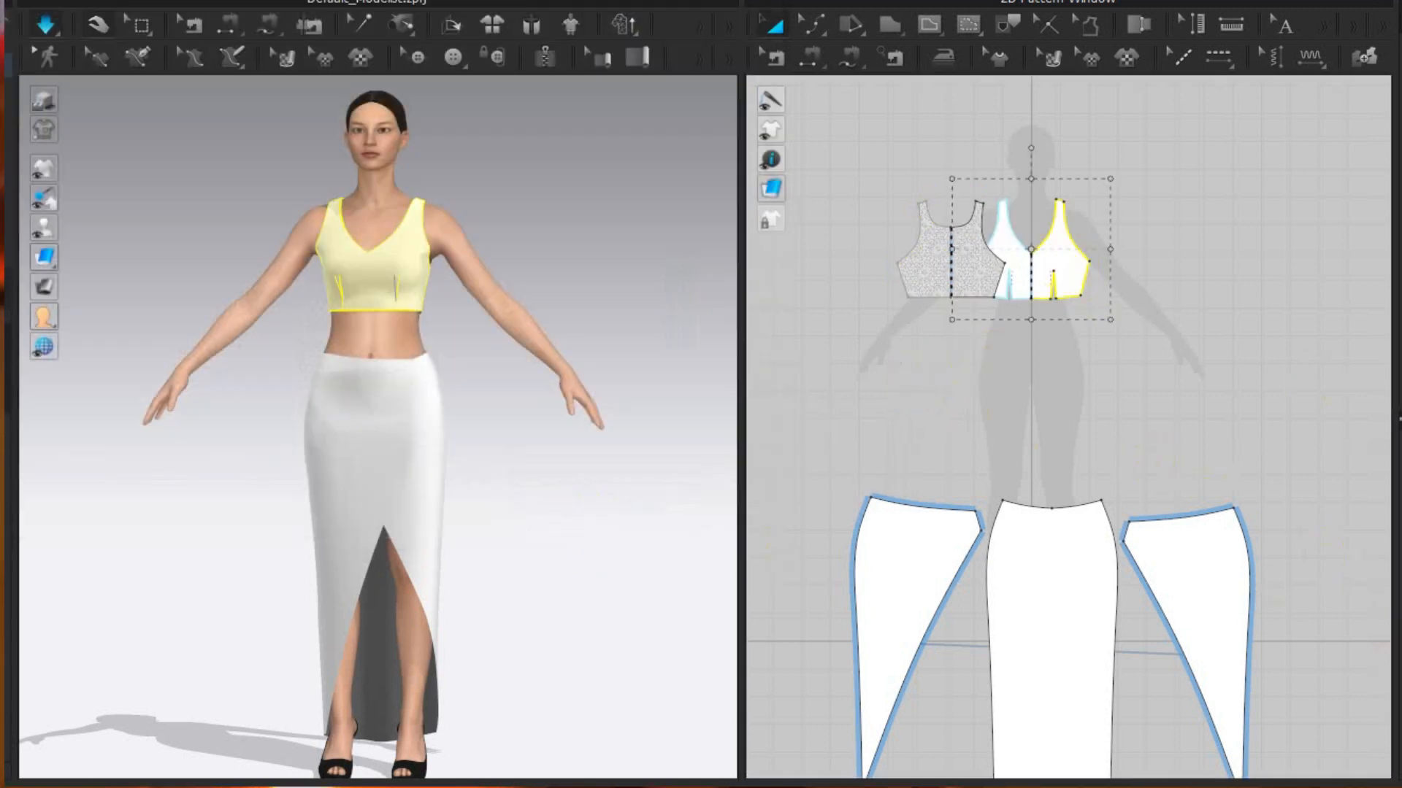
click(1182, 500)
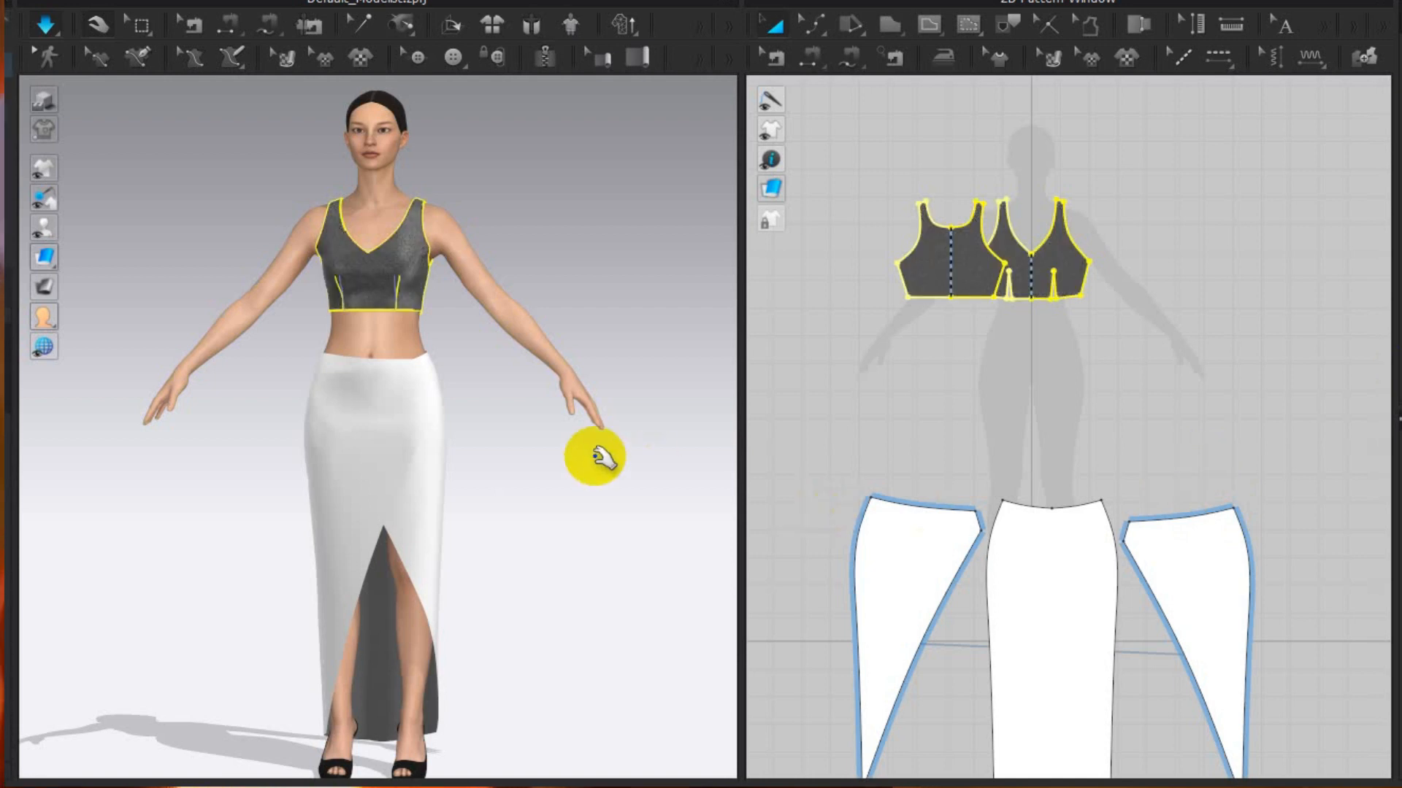
Examine the textured top on the avatar up close and from the side
click(604, 457)
scroll(409, 313, up, 6)
middle_drag(410, 314, 457, 467)
right_drag(621, 394, 453, 436)
scroll(453, 438, down, 4)
middle_drag(454, 574, 460, 458)
right_drag(460, 458, 551, 457)
scroll(550, 457, down, 1)
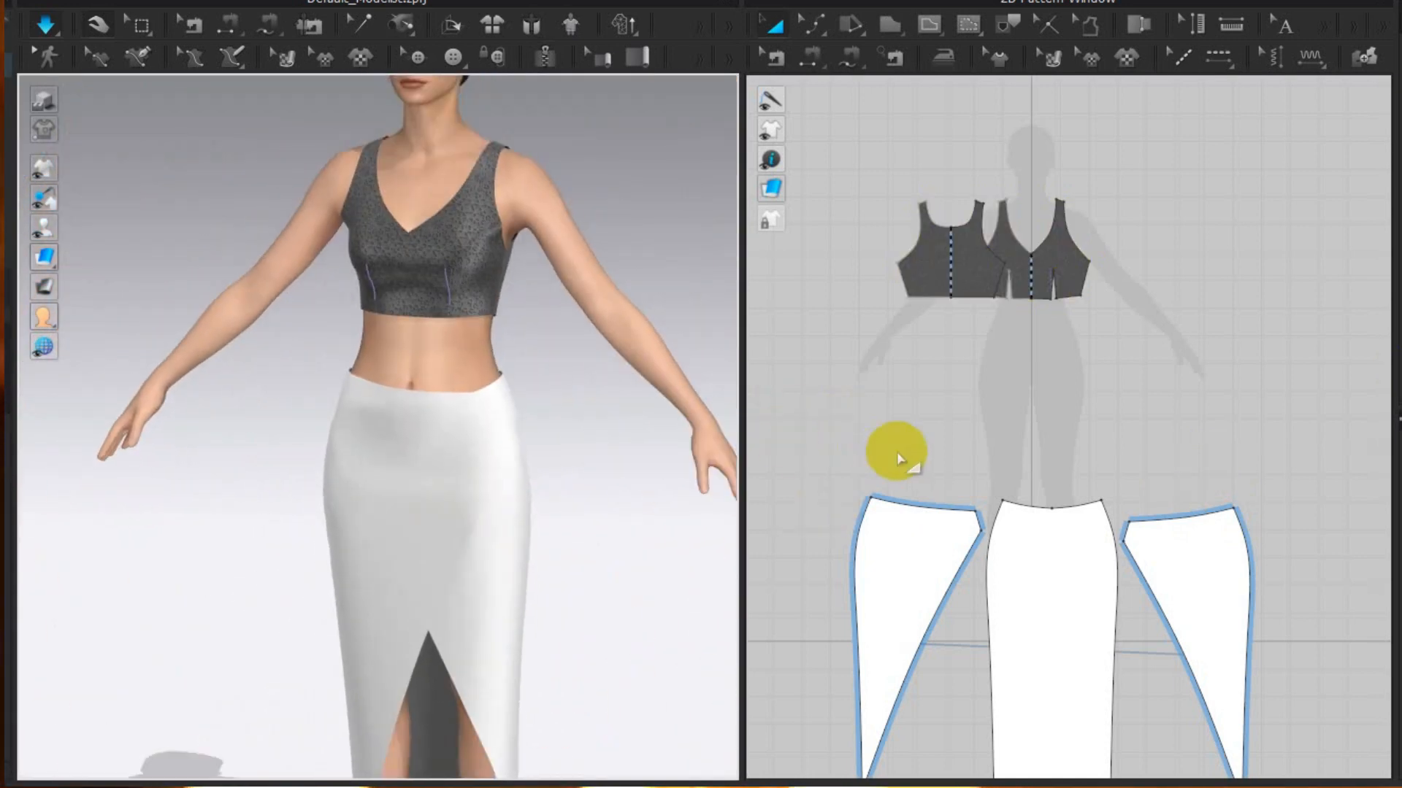
Move the bodice patterns together to the side of the avatar silhouette in 2D
drag(880, 157, 1098, 308)
drag(979, 270, 813, 299)
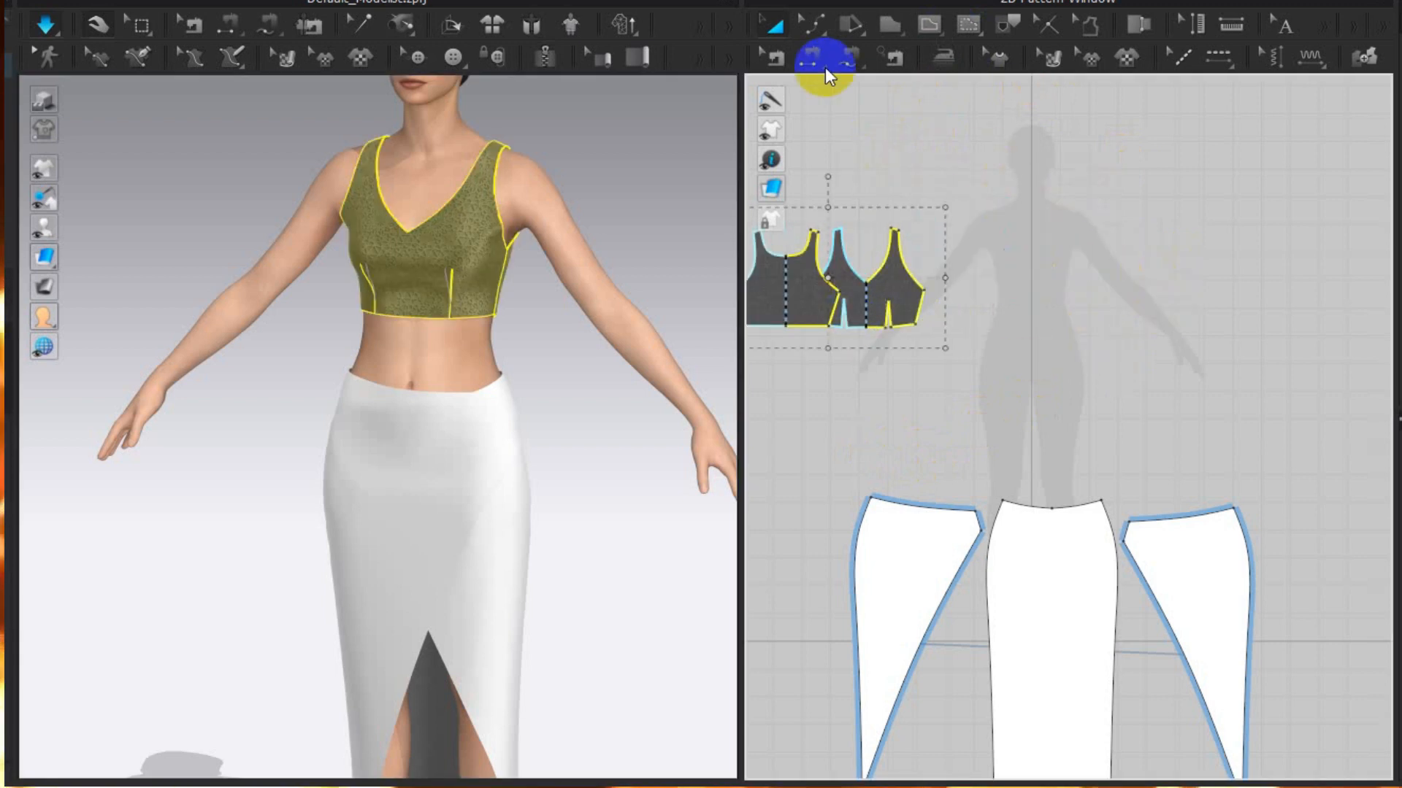
click(978, 180)
click(779, 30)
Draw a tall, narrow rectangular pattern over the avatar silhouette, above the back skirt pattern
click(892, 26)
click(915, 82)
drag(979, 212, 1061, 465)
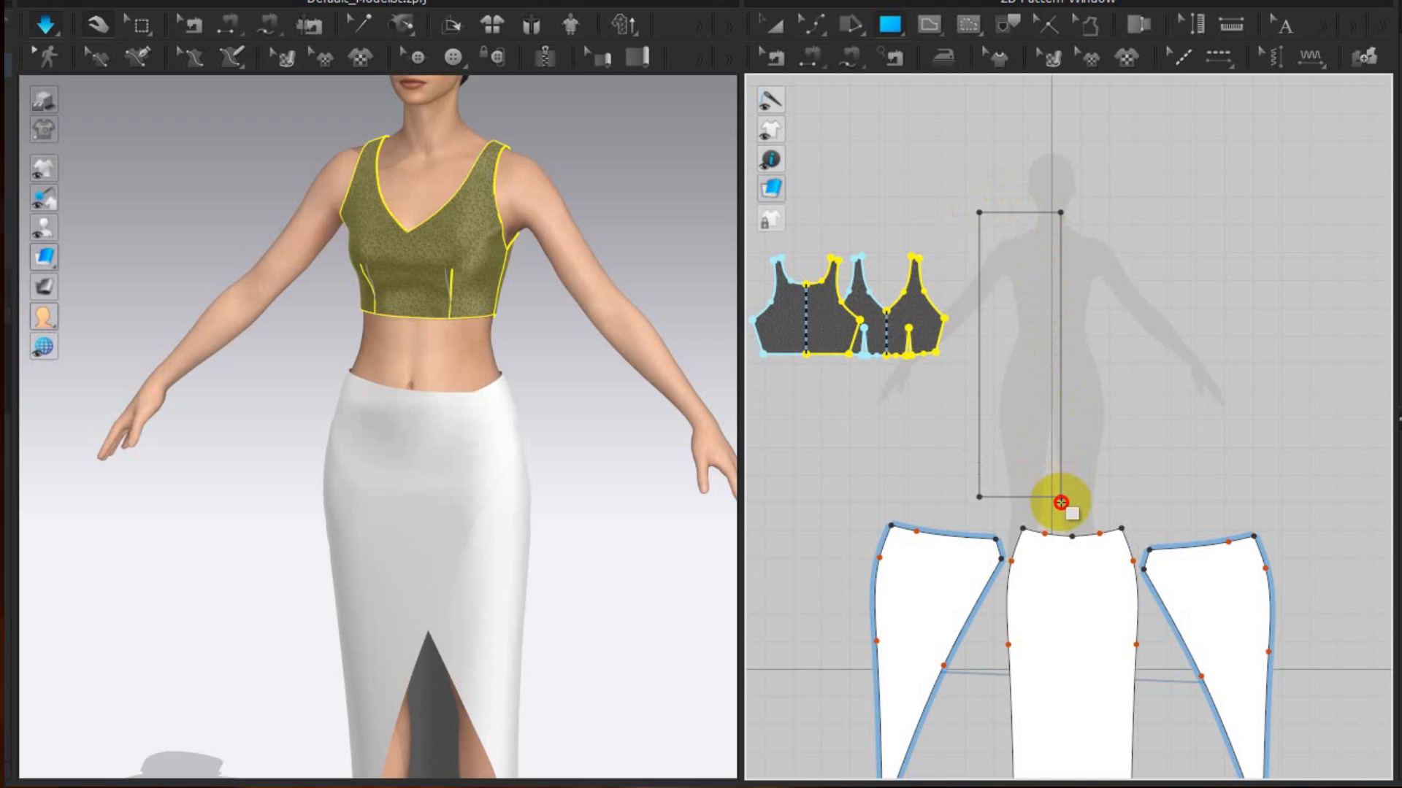
click(1031, 336)
click(806, 513)
Rotate the rectangular panel slightly counterclockwise in 2D and tilt it further in 3D
click(776, 28)
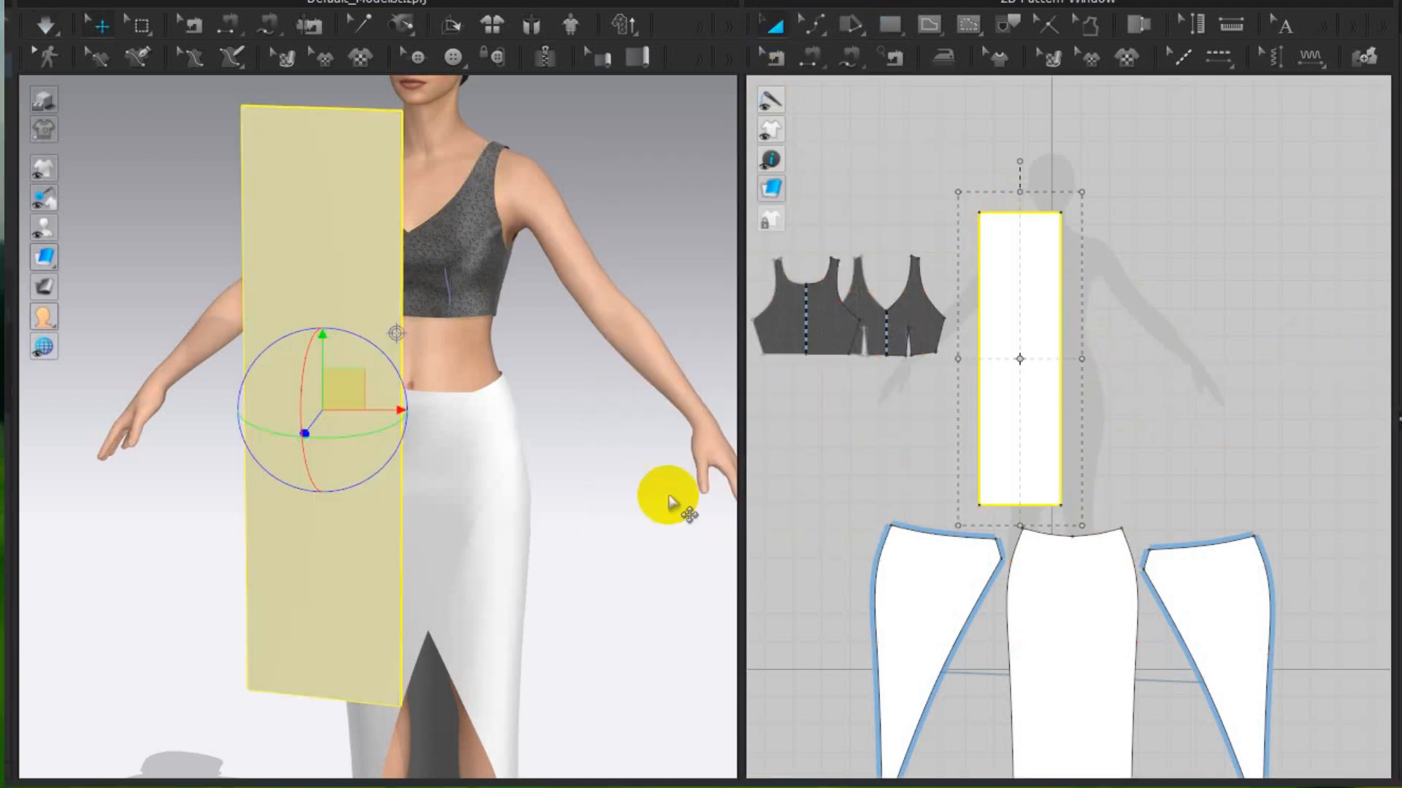
drag(1019, 162, 1009, 160)
drag(348, 484, 363, 479)
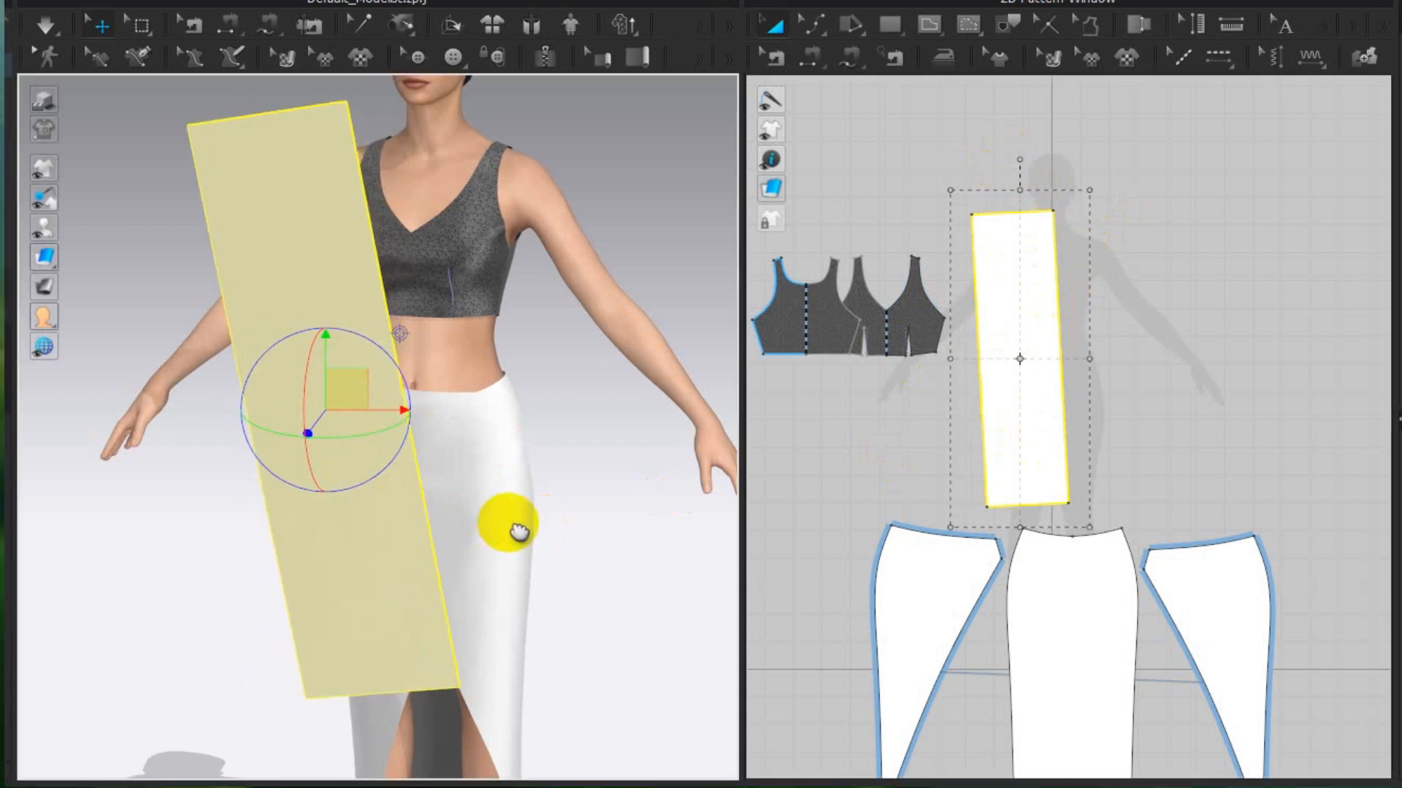
middle_drag(519, 528, 623, 680)
Unfold the rectangular panel across its top edge to double its length
click(812, 26)
click(876, 131)
click(812, 27)
click(851, 58)
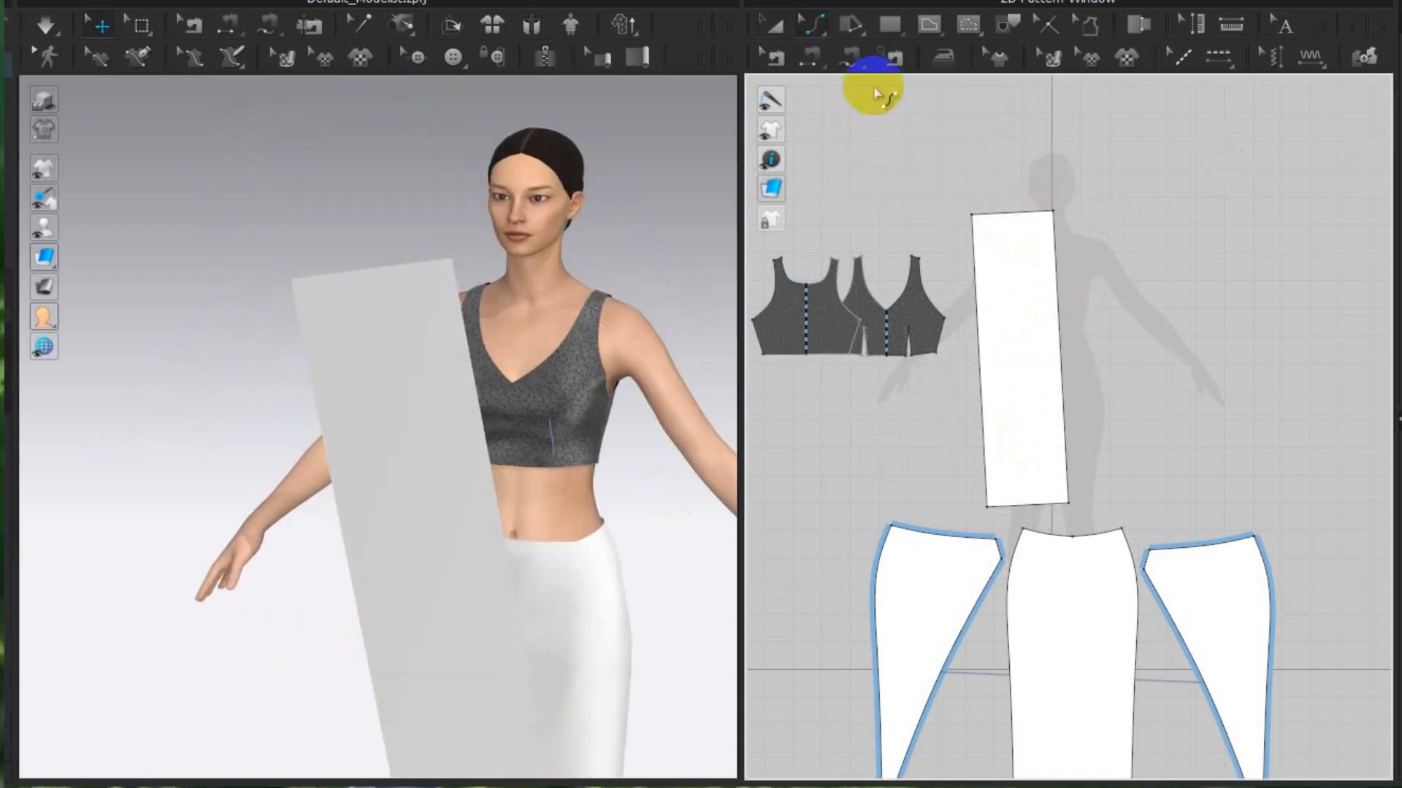
right_click(1008, 212)
click(1182, 492)
Show the arrangement points and place the long panel over the avatar's right shoulder
right_drag(380, 398, 540, 387)
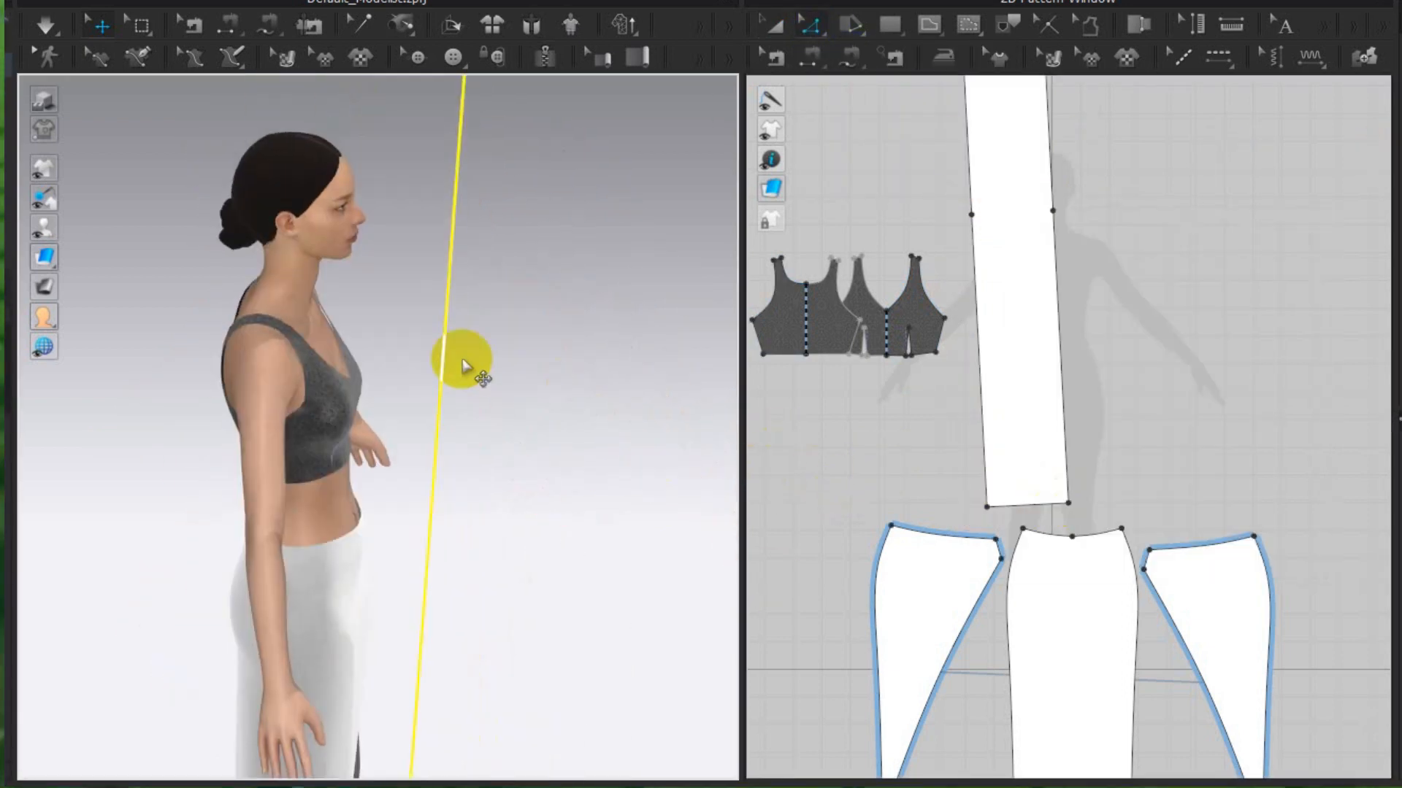
click(106, 229)
click(266, 321)
right_drag(533, 467, 336, 483)
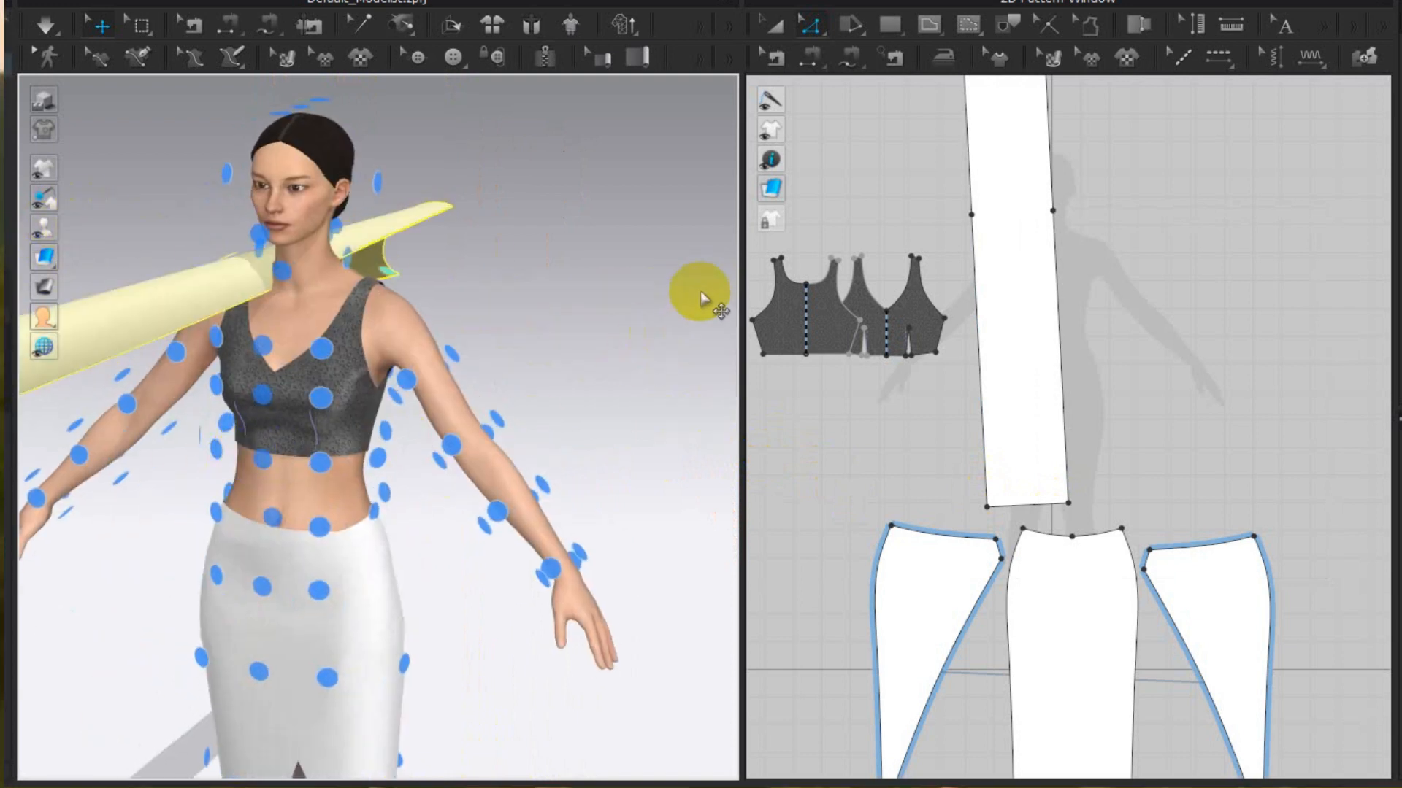
Tack the long panel to the avatar's right shoulder and start the simulation
click(402, 28)
click(449, 81)
right_drag(337, 316, 386, 405)
click(256, 341)
click(246, 365)
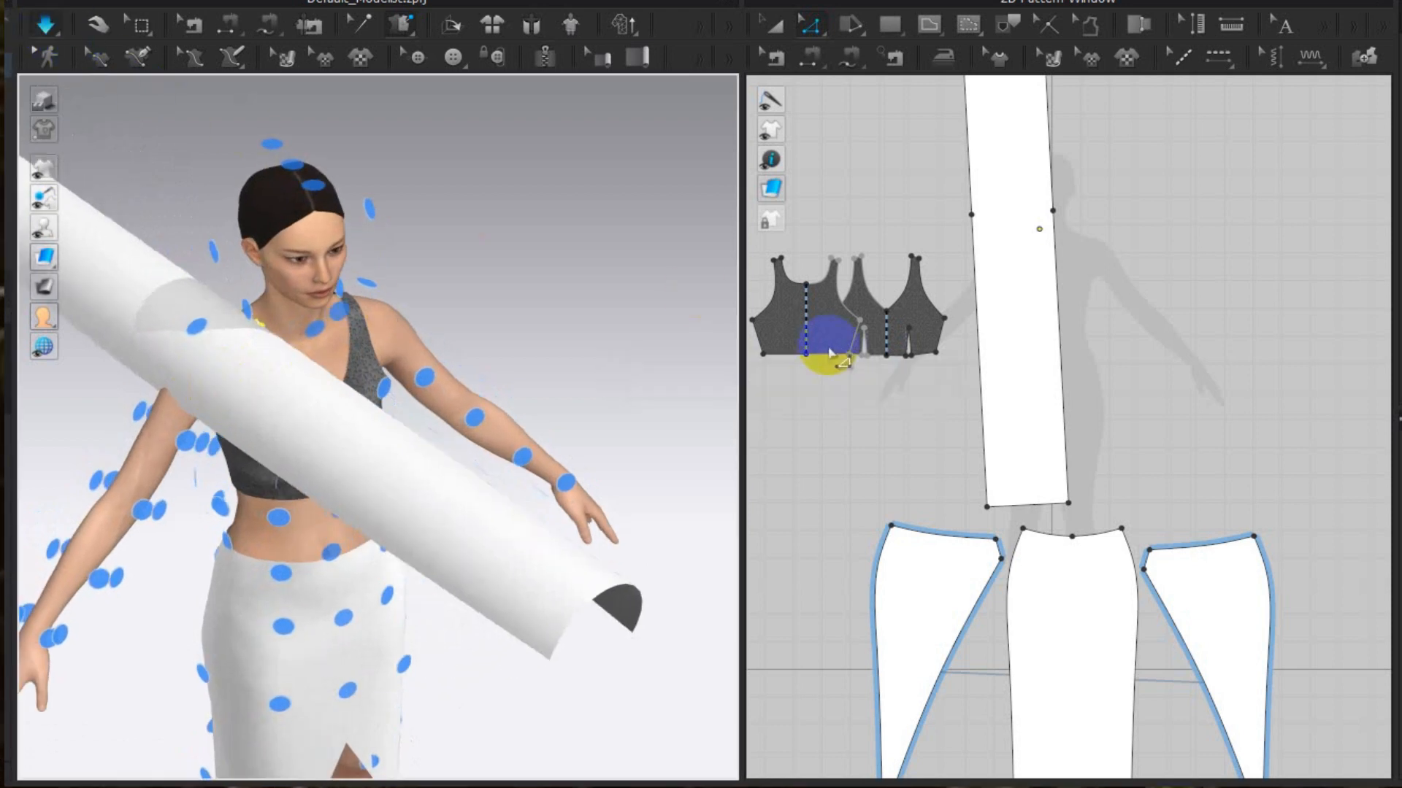
key(space)
Tack the hanging front end of the panel to the avatar's left hand and simulate the drape
right_drag(584, 504, 526, 726)
drag(663, 613, 654, 353)
right_drag(719, 511, 588, 452)
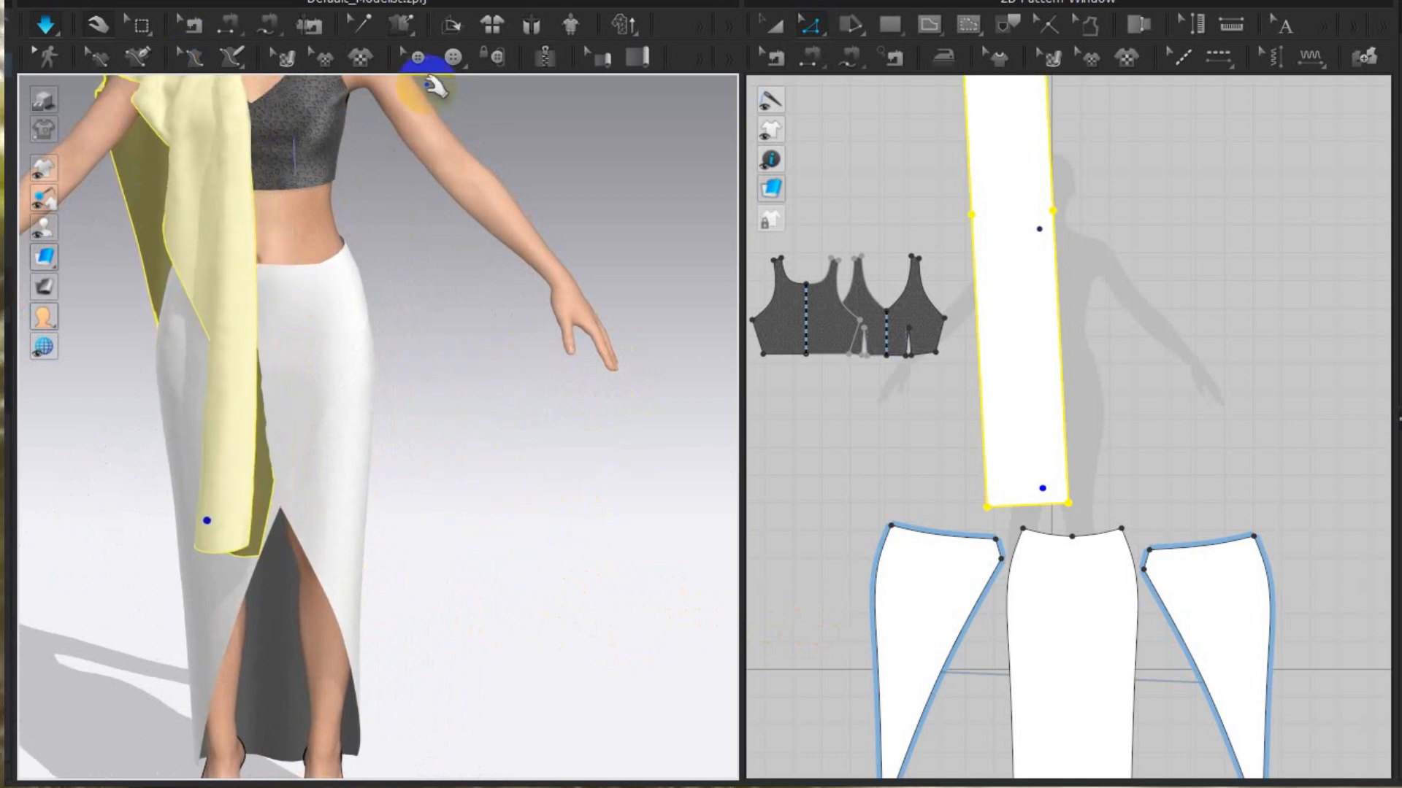
click(237, 537)
right_drag(446, 504, 645, 482)
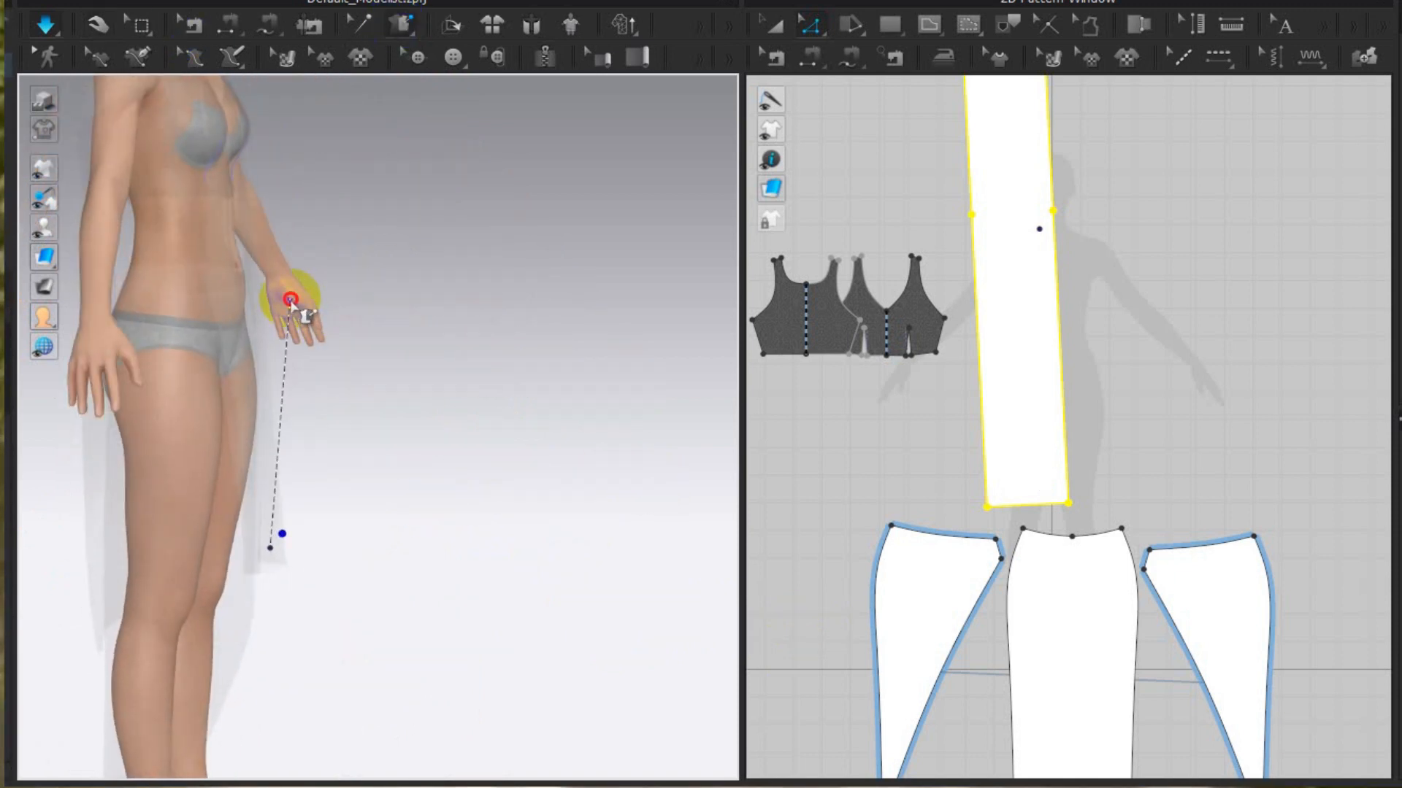
click(290, 301)
right_drag(453, 263, 264, 257)
key(space)
Draw the draped panel in to the waist in 3D and tack it to the short upper edge of the wrap skirt front
scroll(305, 438, up, 5)
click(304, 579)
key(q)
right_drag(590, 508, 267, 587)
drag(263, 582, 157, 602)
right_drag(467, 591, 646, 566)
scroll(1002, 387, up, 3)
middle_drag(445, 491, 628, 538)
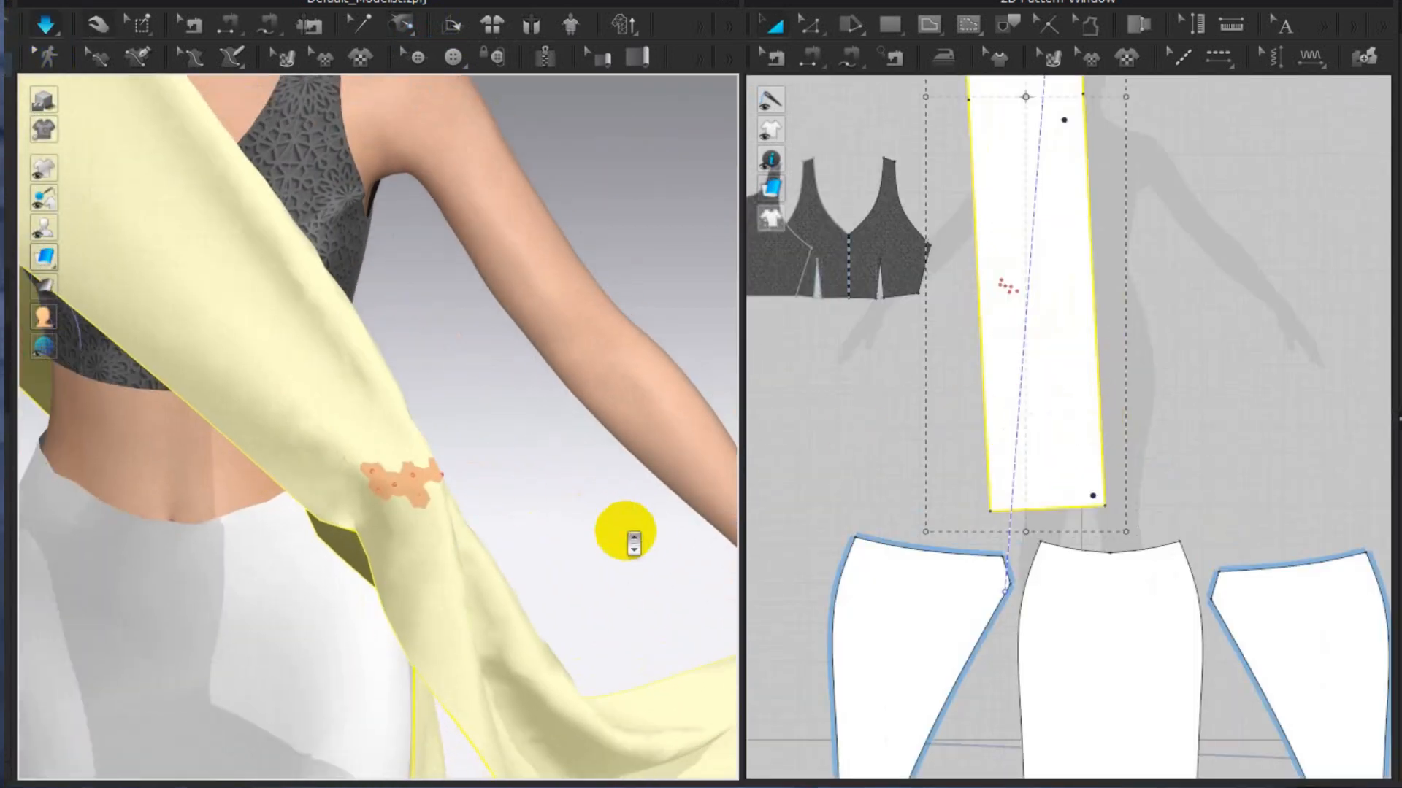
Delete the pins on the draped panel at the waist
scroll(617, 474, down, 4)
click(141, 25)
right_click(403, 458)
click(440, 475)
right_drag(626, 293, 448, 472)
Tug the draped panel downward at the waist during simulation to settle its folds
click(97, 25)
drag(472, 423, 413, 522)
right_drag(507, 392, 689, 462)
scroll(313, 216, down, 4)
right_drag(314, 511, 99, 544)
middle_drag(418, 509, 443, 390)
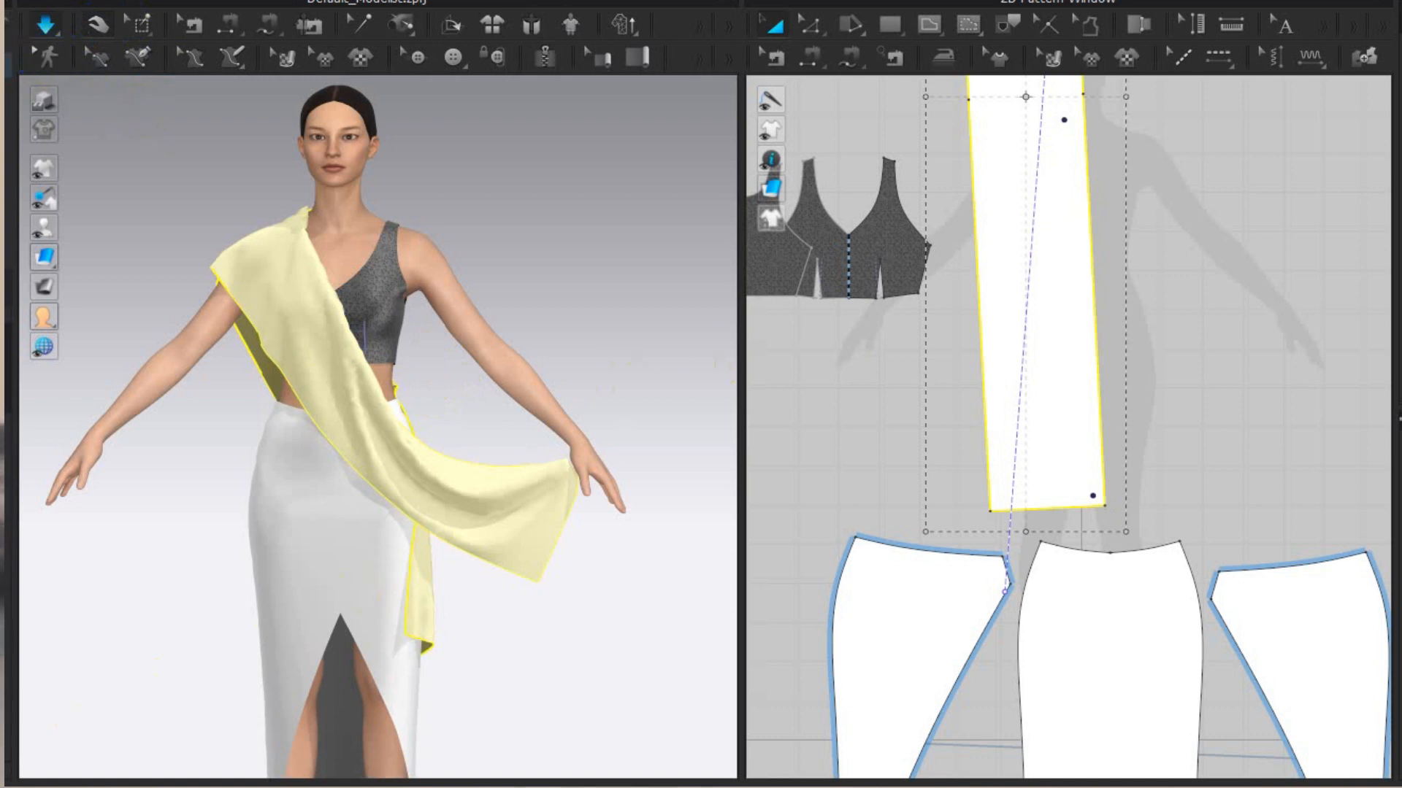
Switch to animation mode, accept the simulation quality notice, and start simulating and recording the outfit's animation
click(840, 418)
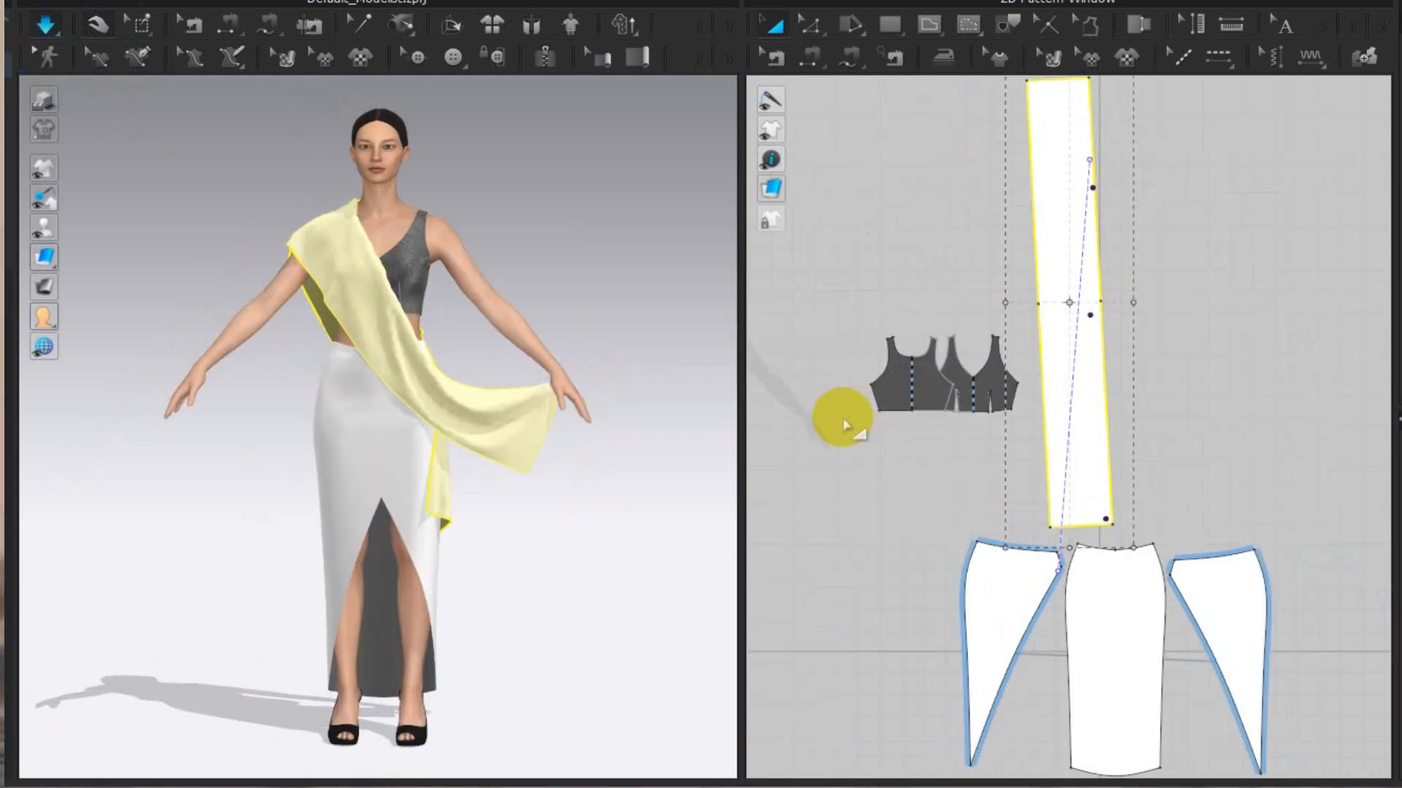
click(816, 730)
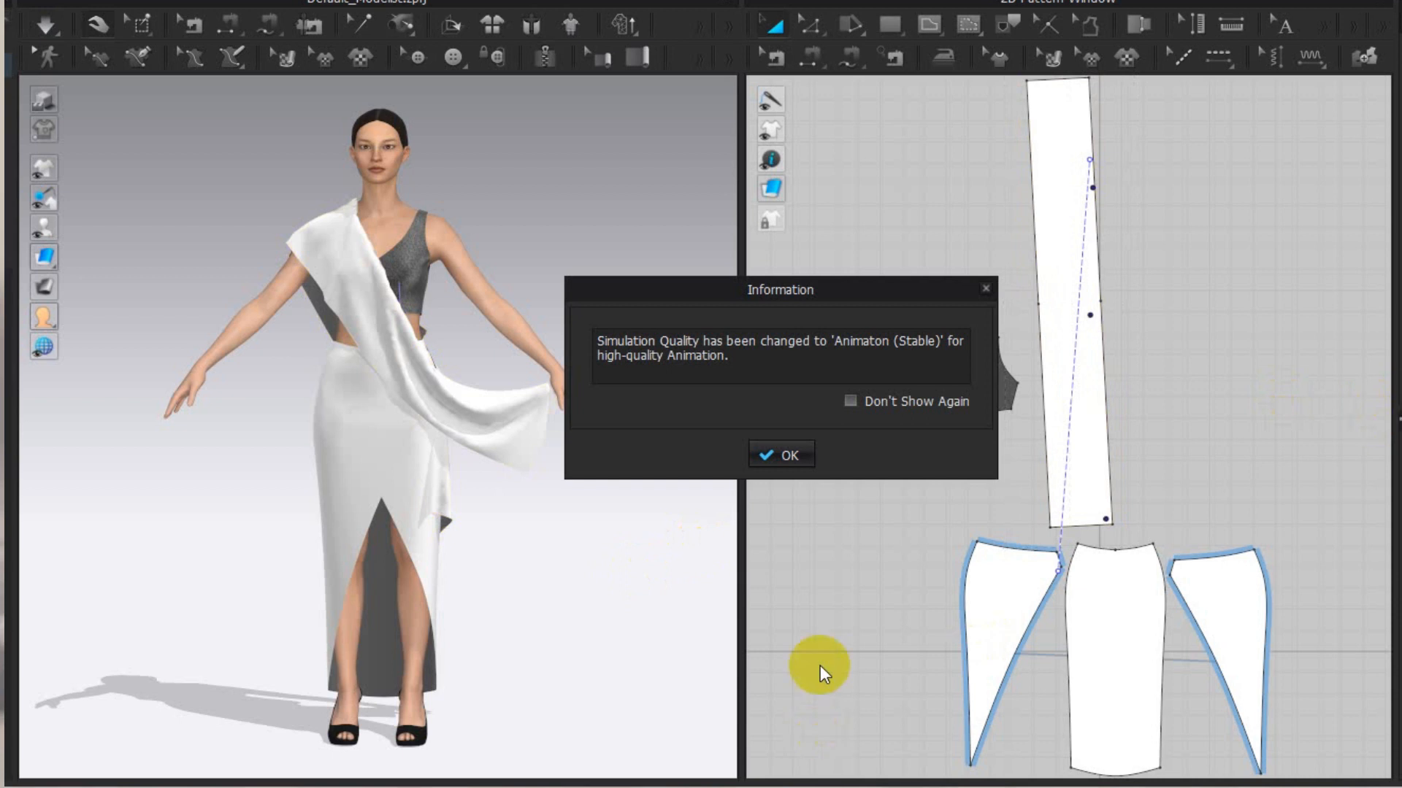
click(784, 456)
click(660, 24)
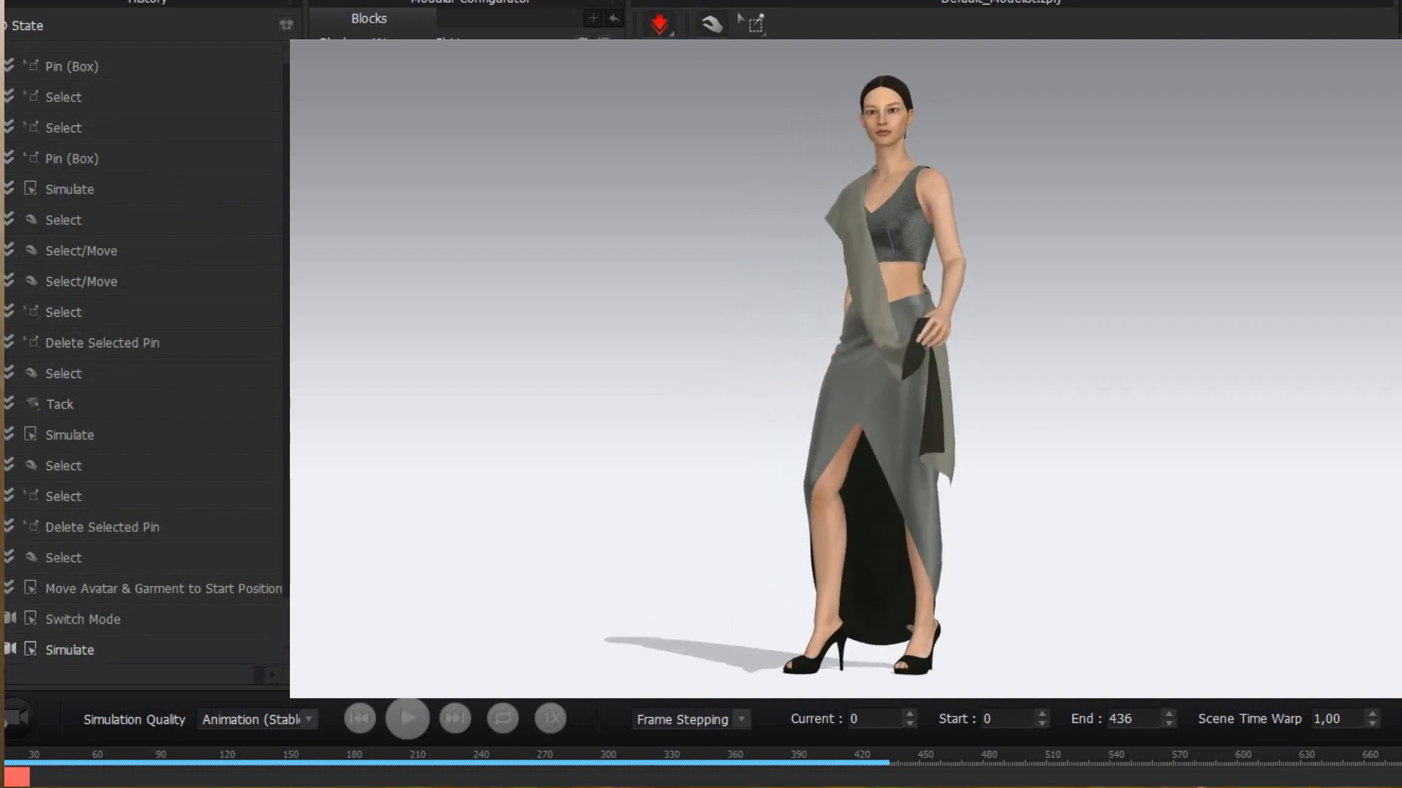
click(15, 719)
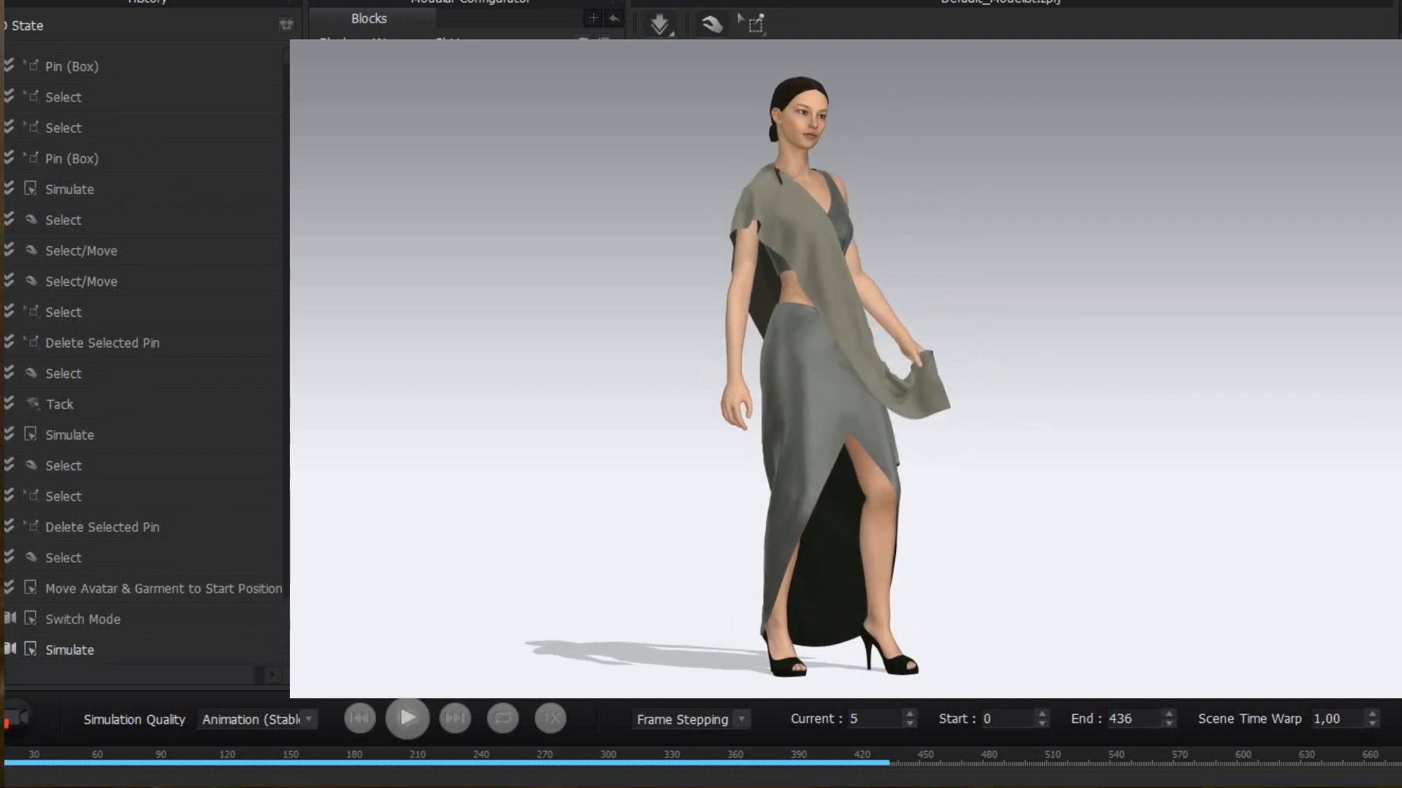